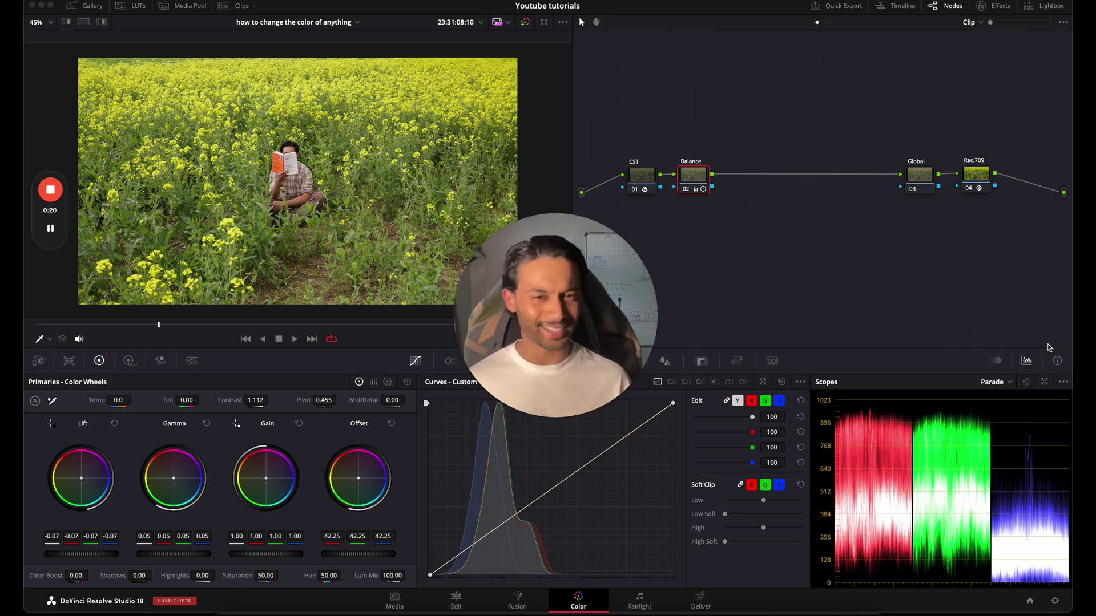
Insert a new serial node 03 between Balance and Global and show the Hue vs Hue curve
drag(574, 330, 981, 492)
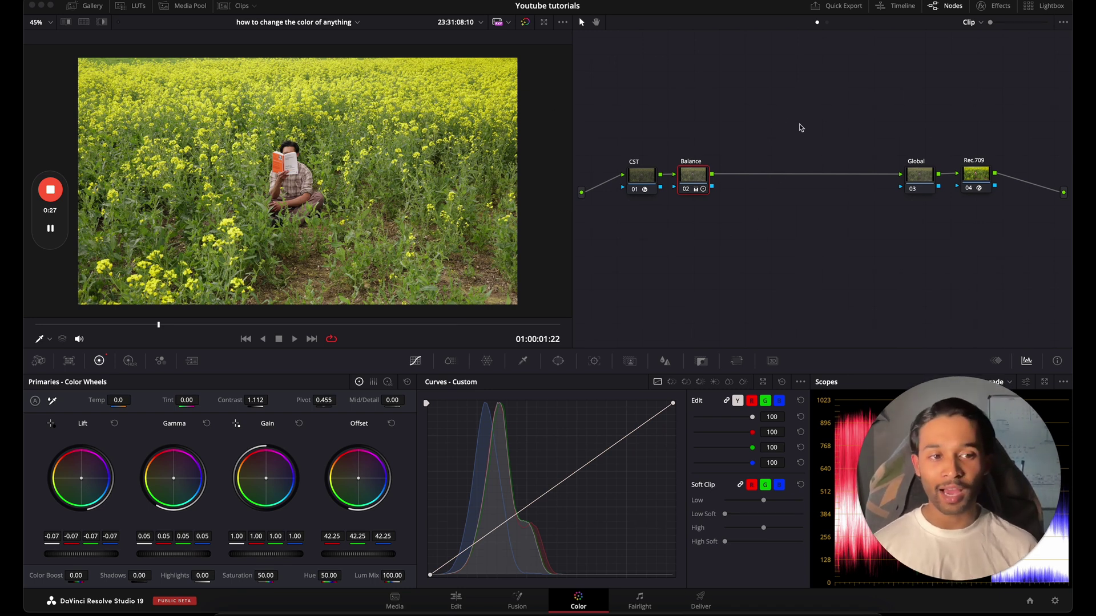
drag(615, 100, 1012, 249)
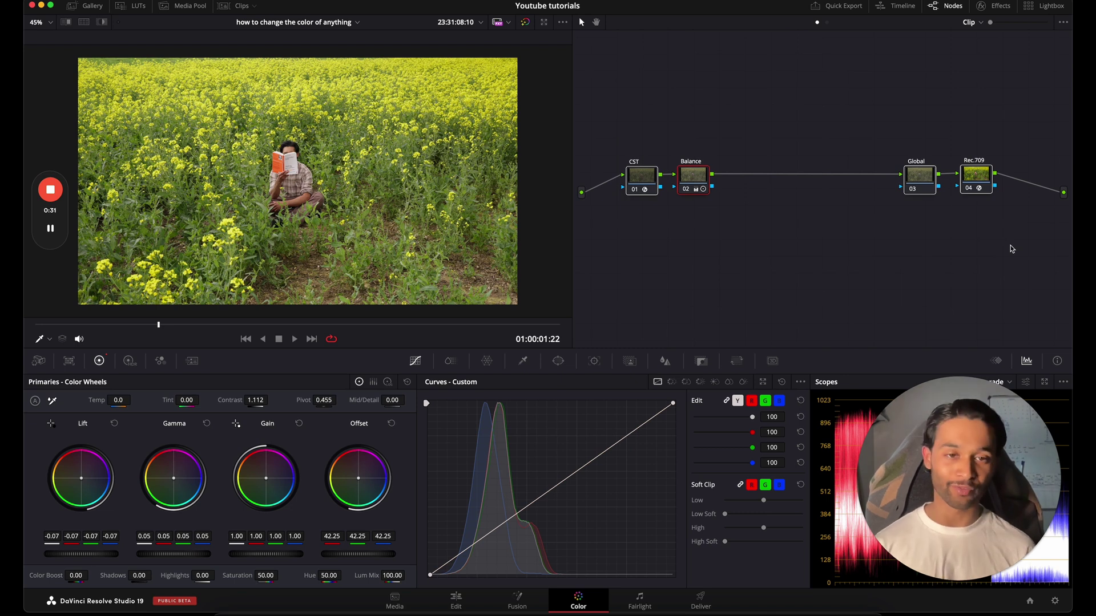
click(827, 252)
mouse_move(701, 187)
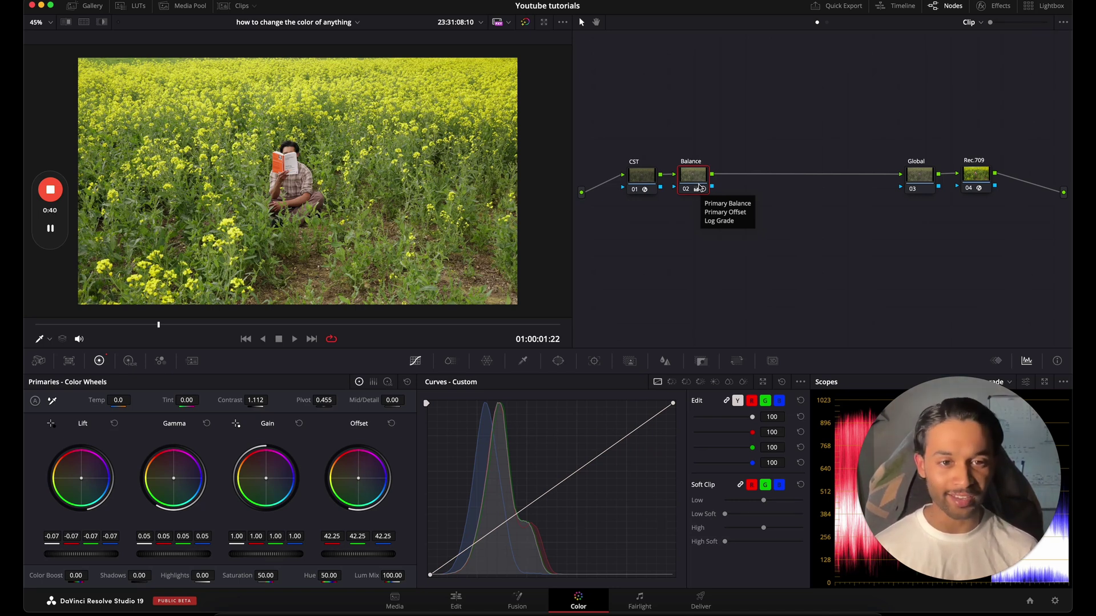
key(alt+s)
drag(742, 176, 805, 195)
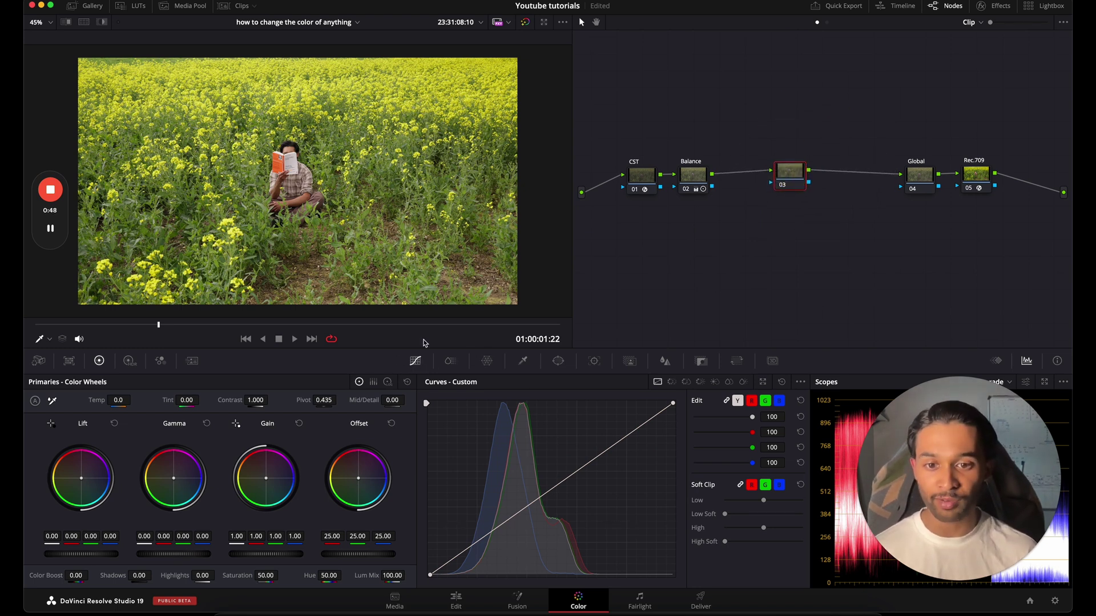
click(671, 382)
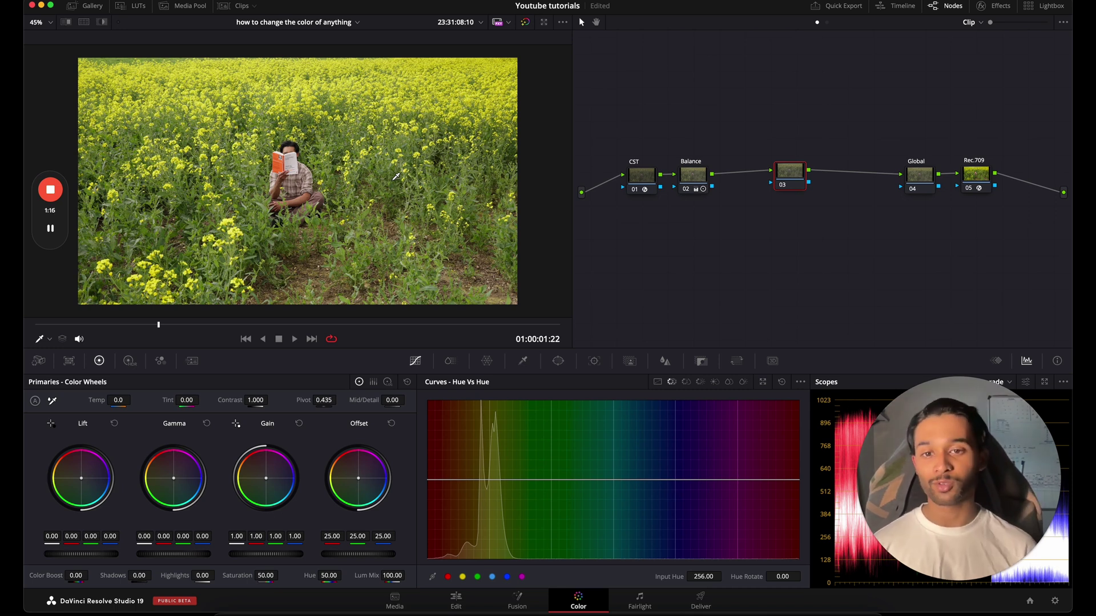
Sample the yellow flowers on the Hue vs Hue curve, rotate them to pink, and preview full screen
click(393, 179)
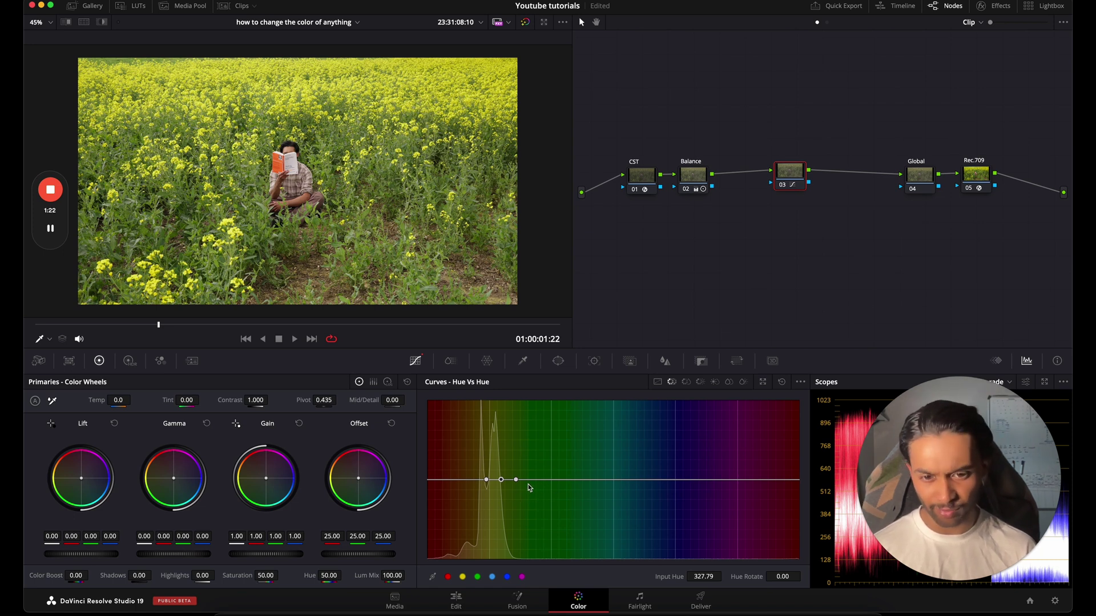
drag(503, 483, 494, 437)
key(super+f)
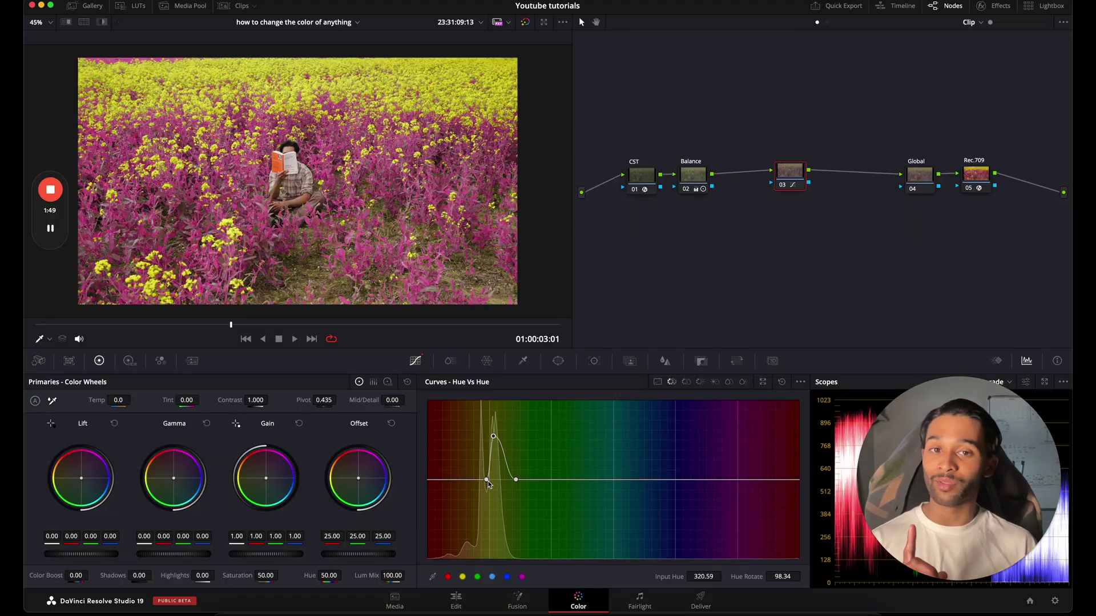
drag(488, 481, 465, 482)
Rework the Hue vs Hue points until the flowers settle on magenta at Hue Rotate 98.34
key(super+f)
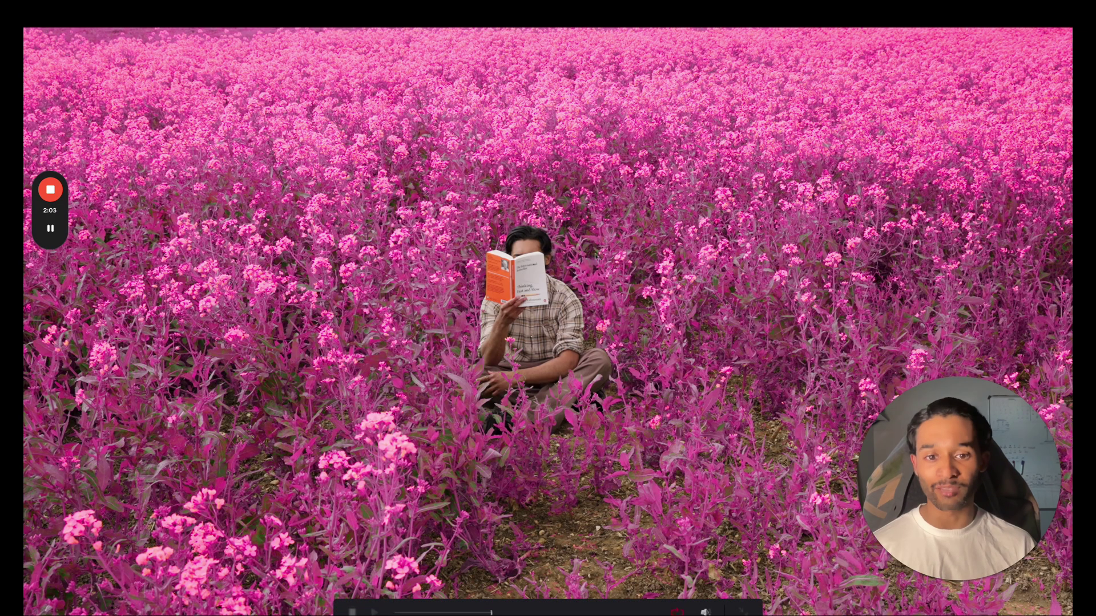
key(Escape)
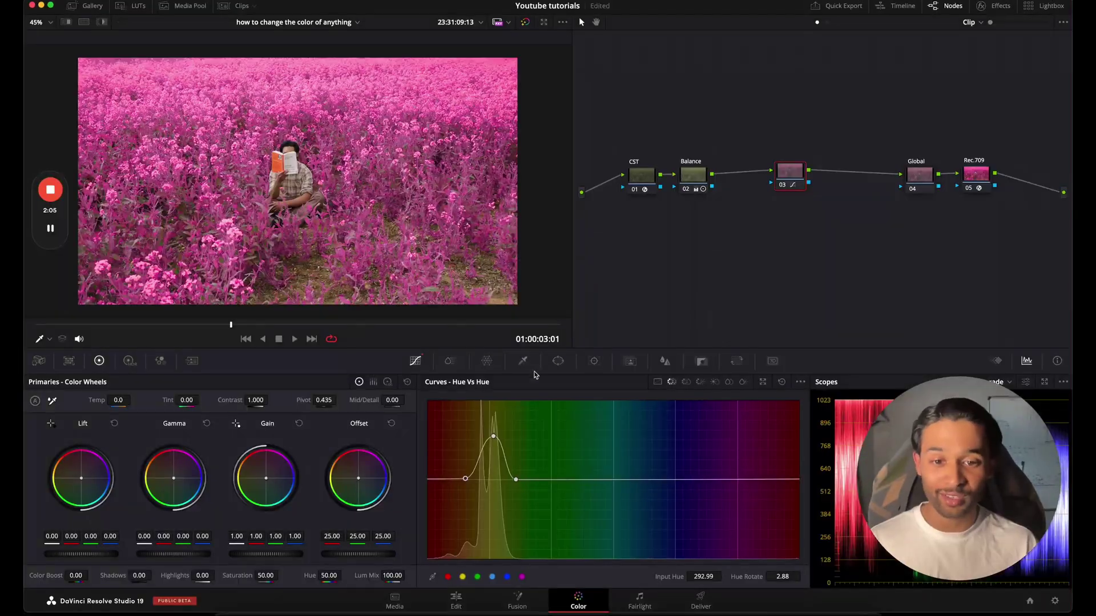
mouse_move(492, 437)
mouse_down()
mouse_move(484, 511)
mouse_move(492, 438)
mouse_up()
scroll(308, 161, up, 1)
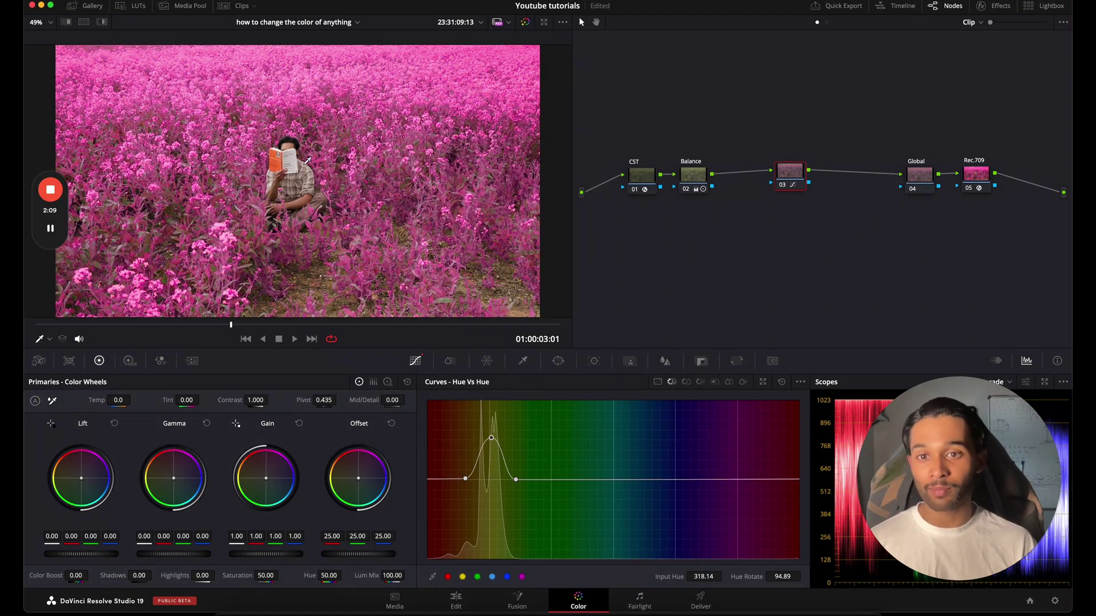
scroll(306, 163, up, 1)
scroll(300, 190, down, 2)
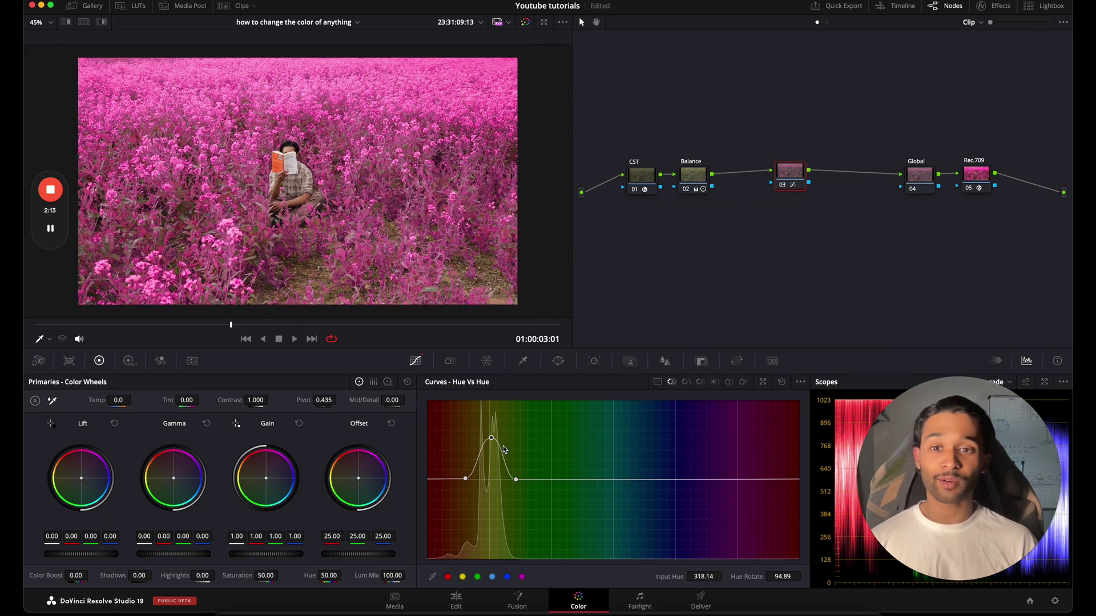
mouse_move(502, 447)
mouse_down()
mouse_move(498, 503)
mouse_move(493, 437)
mouse_up()
drag(466, 478, 477, 480)
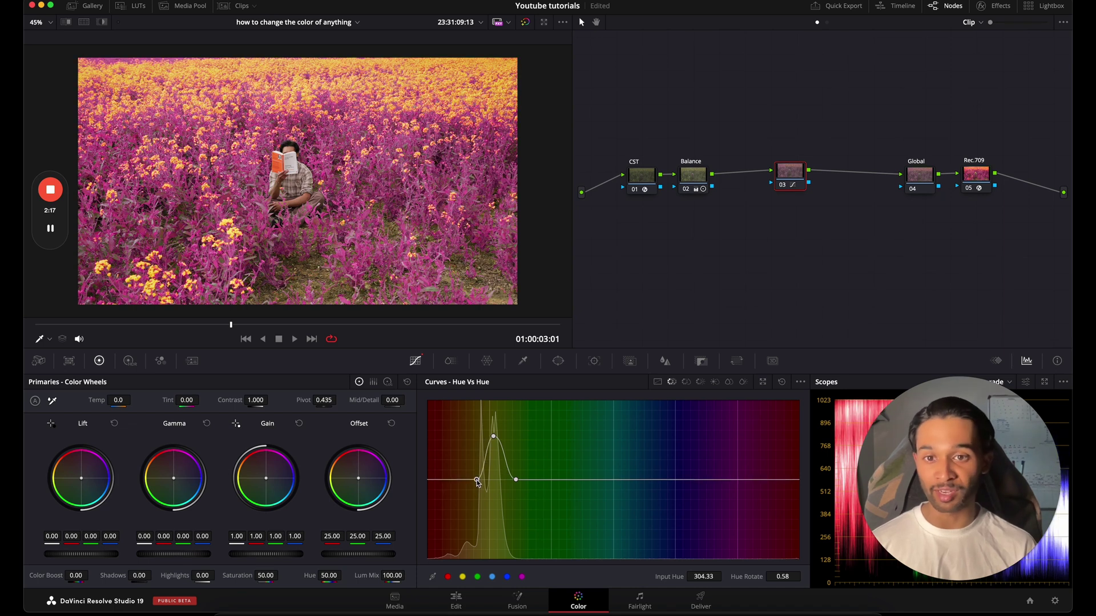
mouse_move(494, 437)
mouse_down()
mouse_move(490, 535)
mouse_move(493, 437)
mouse_up()
drag(477, 479, 486, 479)
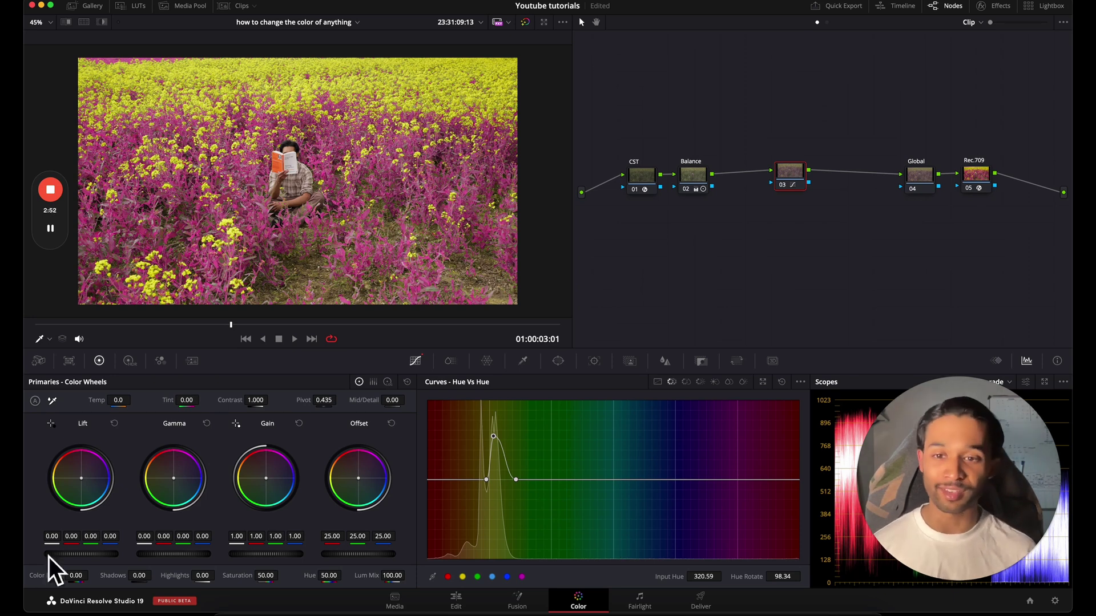
Lower the magenta flowers' saturation on the Hue vs Sat curve
click(686, 382)
click(385, 182)
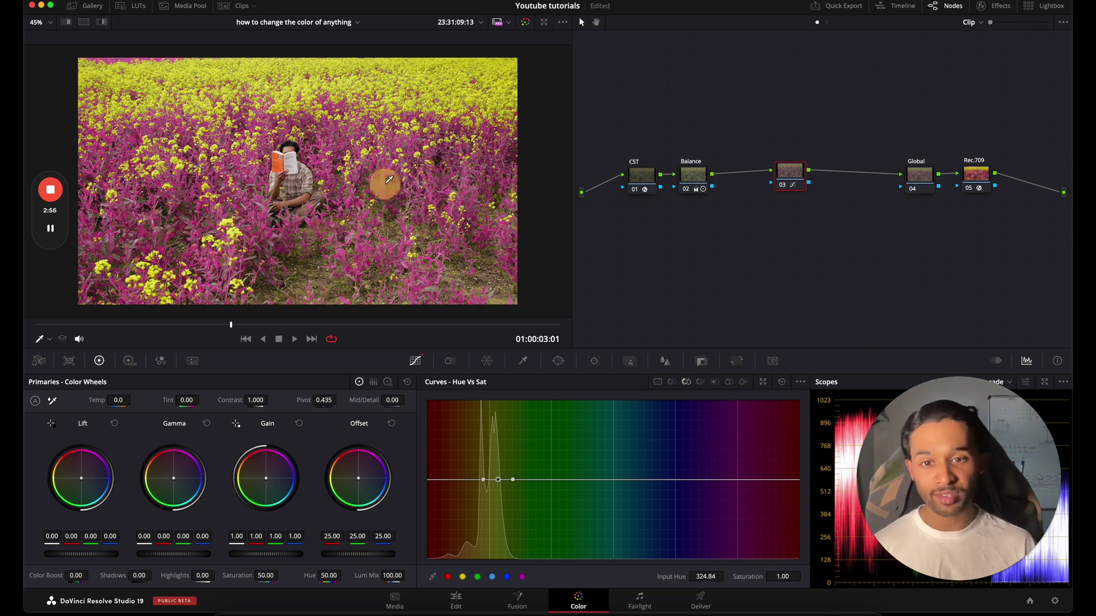
drag(498, 479, 494, 511)
Darken the magenta flowers on the Hue vs Lum curve
click(700, 382)
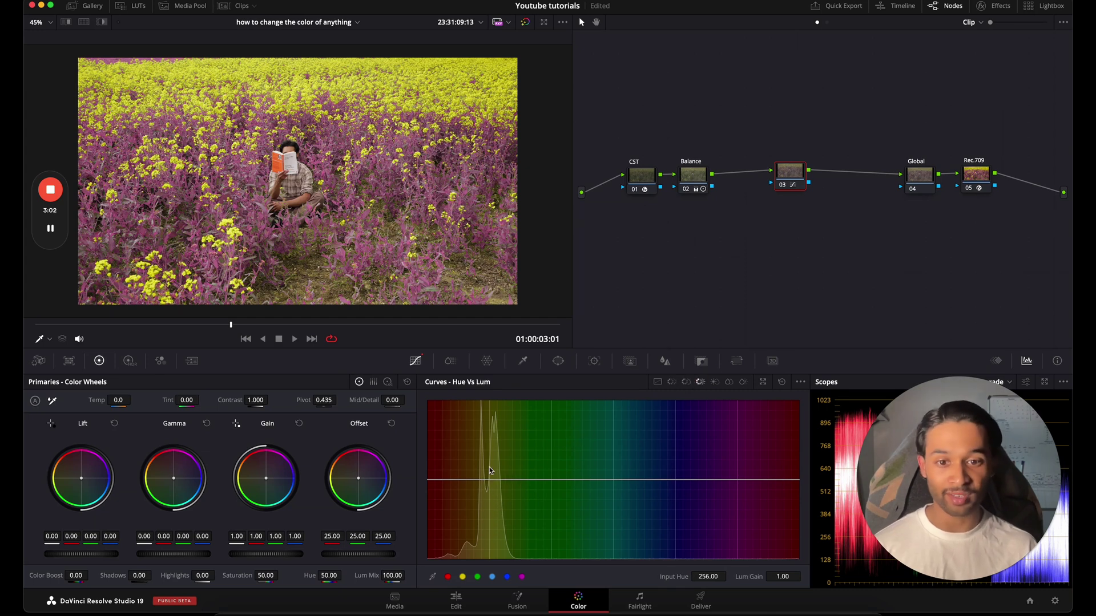
click(422, 194)
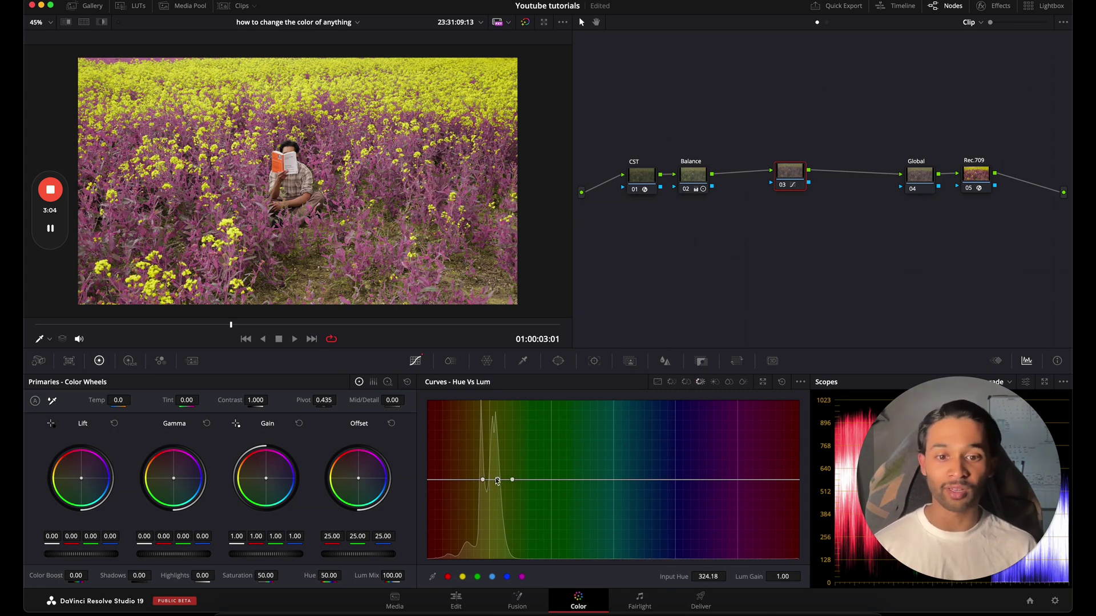
drag(497, 480, 495, 530)
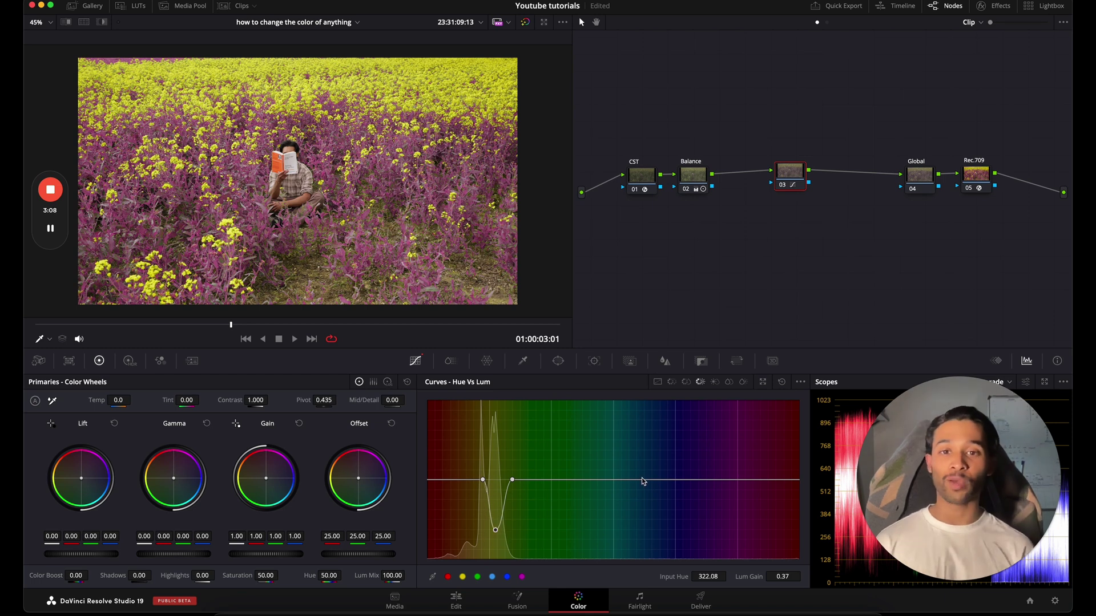
Return to the Hue vs Hue curve and select the flower recolour node
click(686, 382)
click(672, 382)
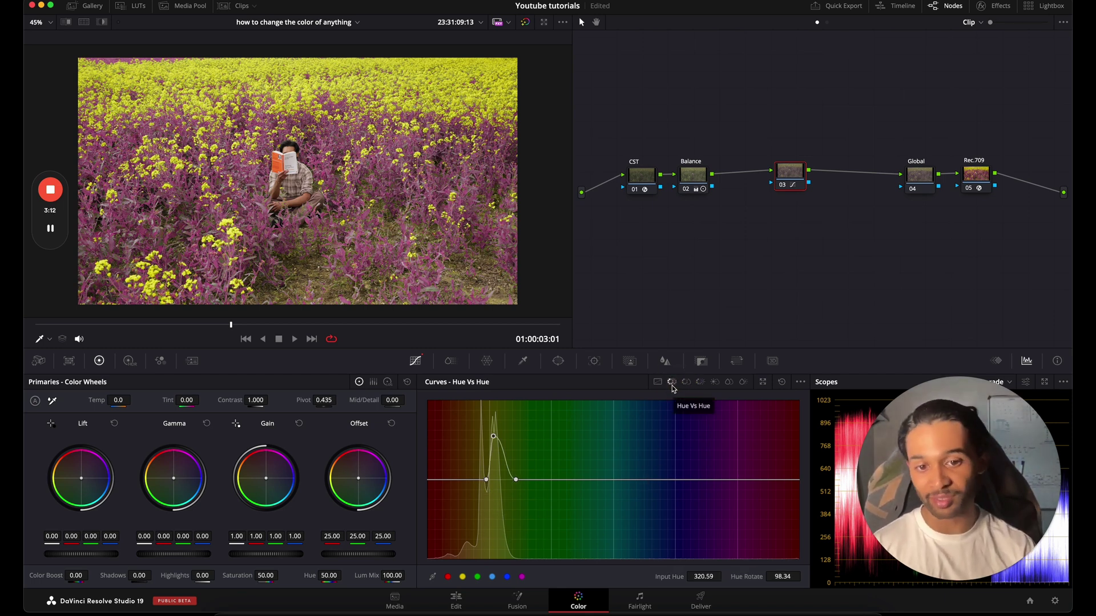
drag(753, 125, 889, 278)
Delete the flower recolour node and add a new serial node after Balance labelled HUE
key(Delete)
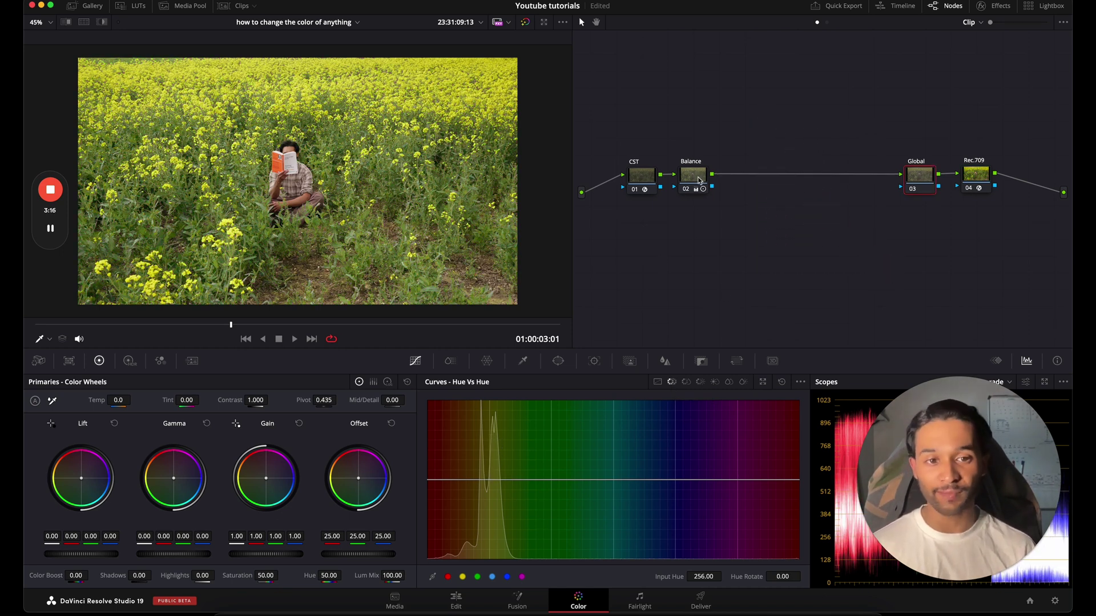
click(699, 179)
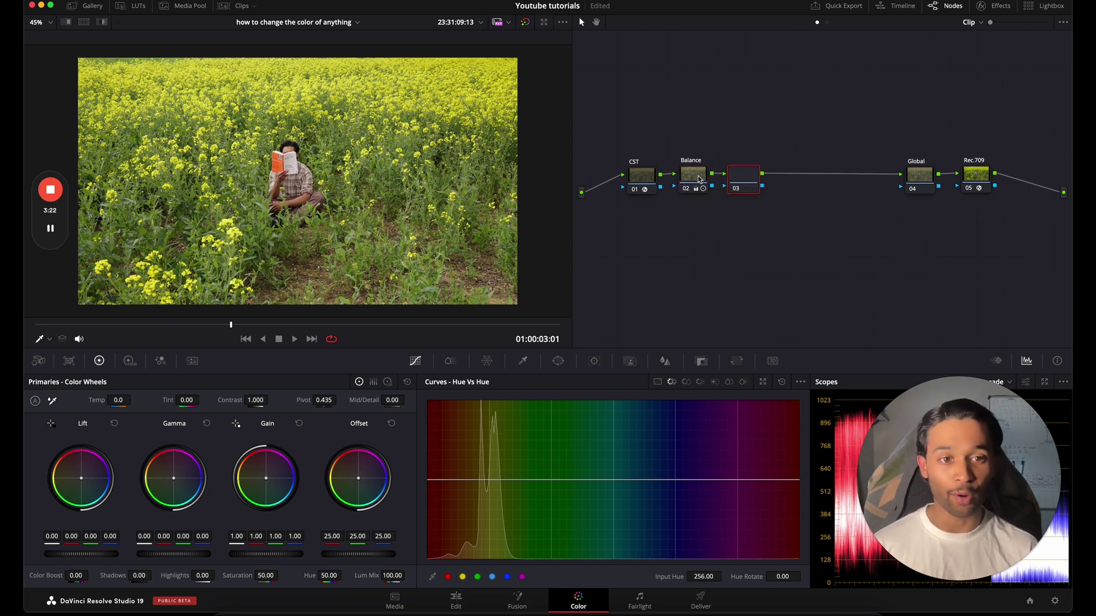
key(alt+s)
drag(744, 172, 781, 166)
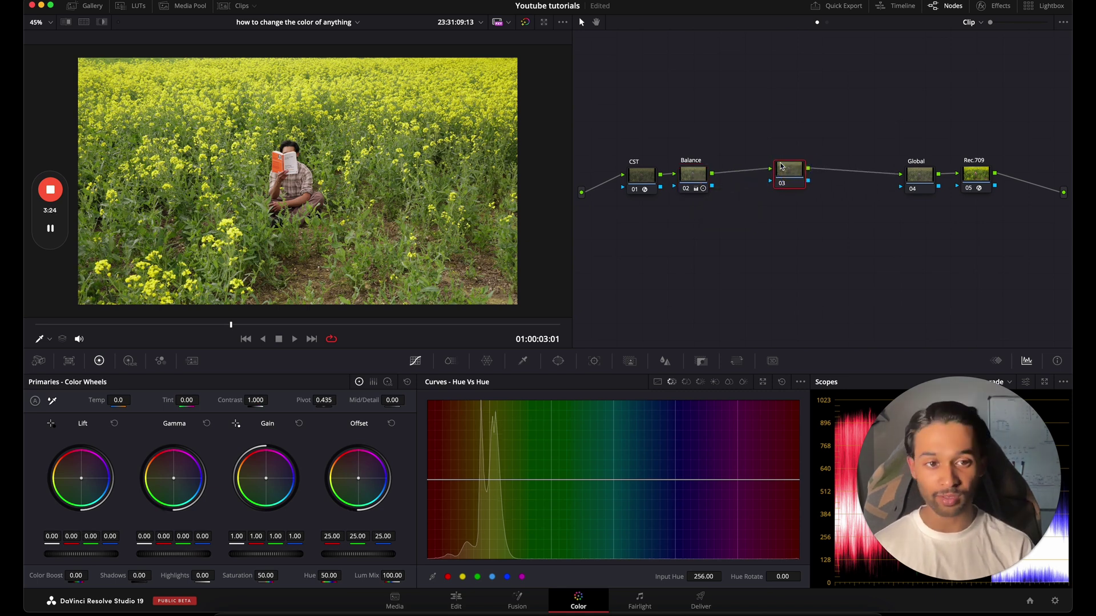
text(HUE)
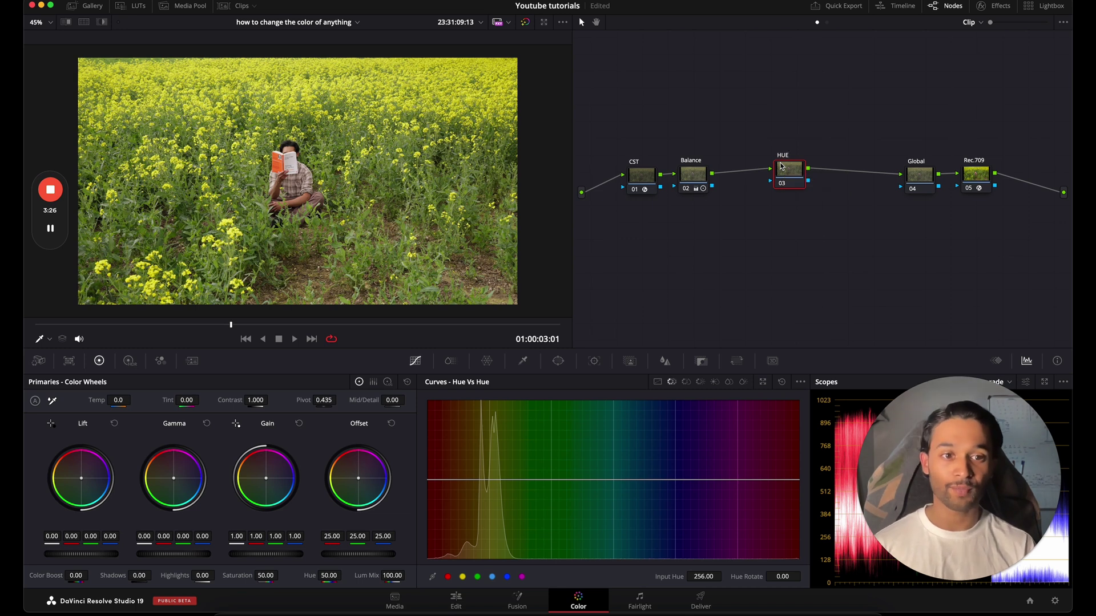
Key the yellow flowers with the HSL qualifier eyedropper and view the matte in highlight mode
click(521, 362)
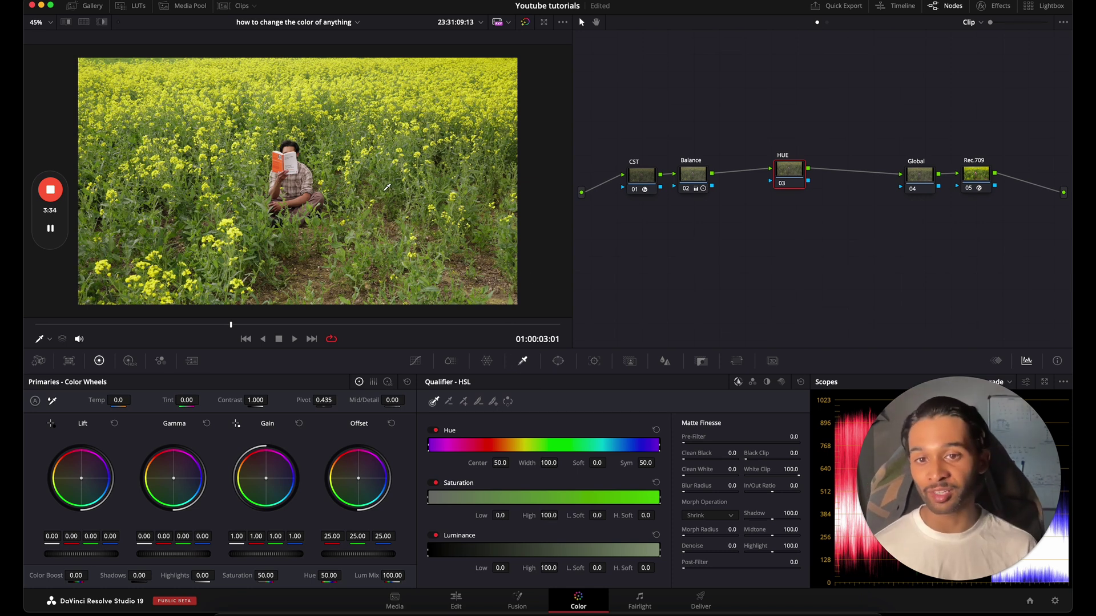
click(390, 181)
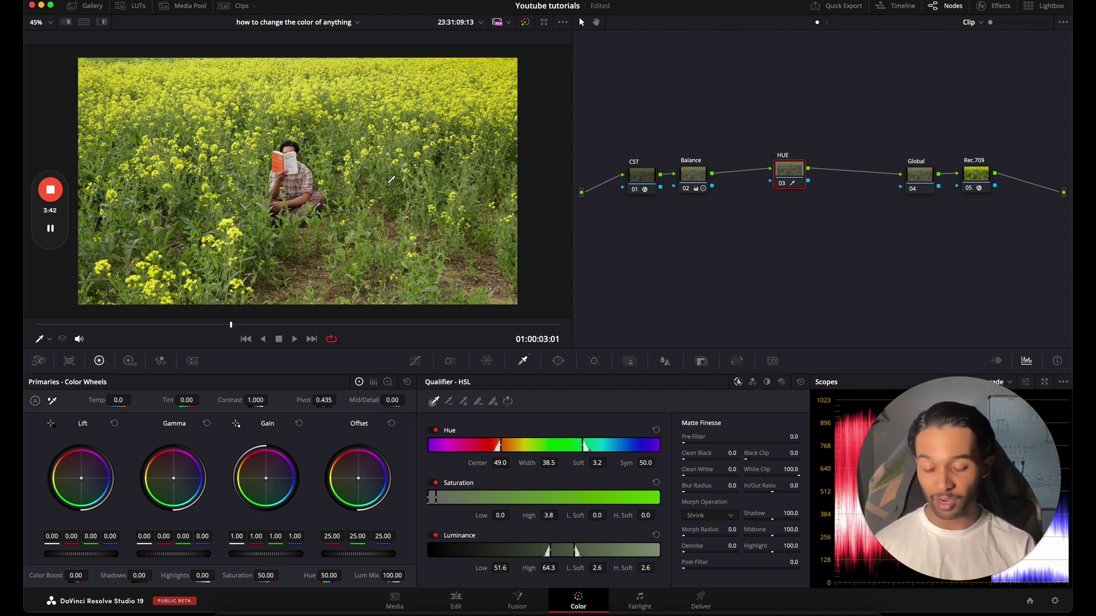
key(shift+h)
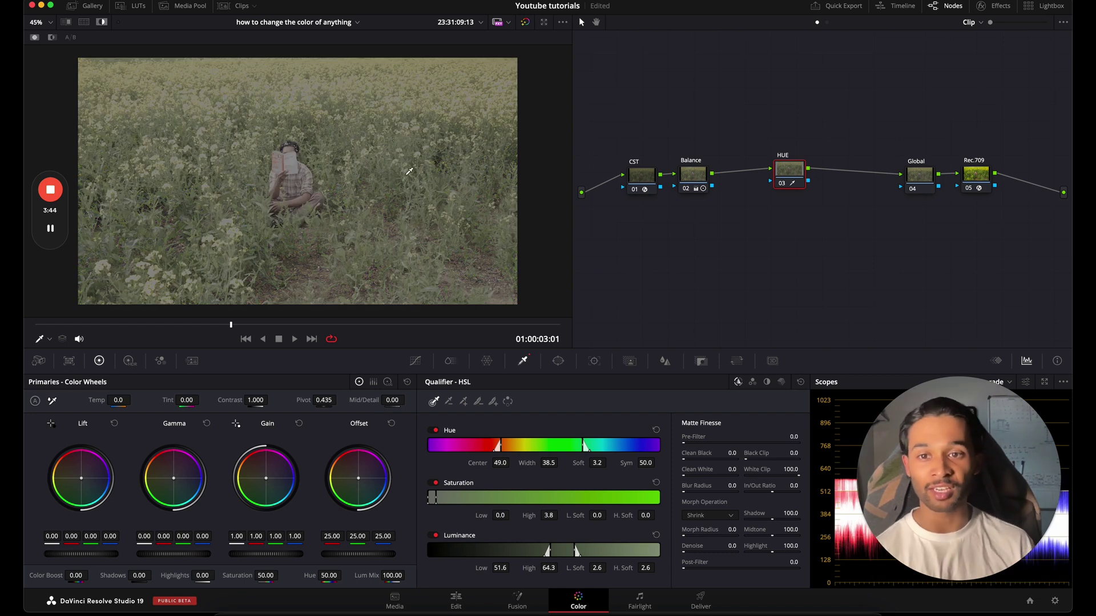
scroll(301, 161, up, 4)
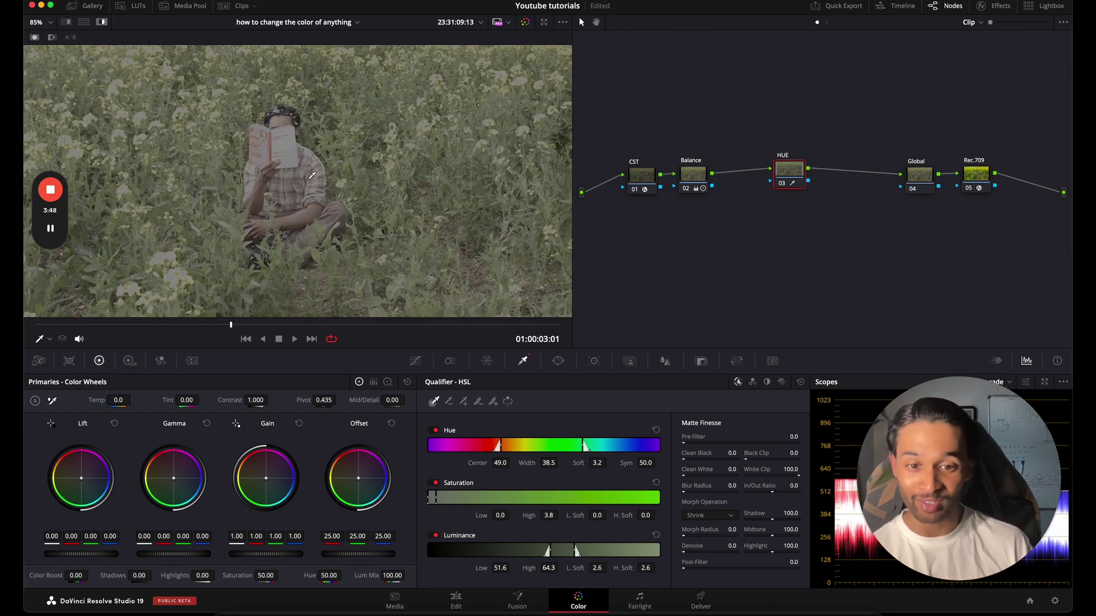
scroll(354, 206, down, 4)
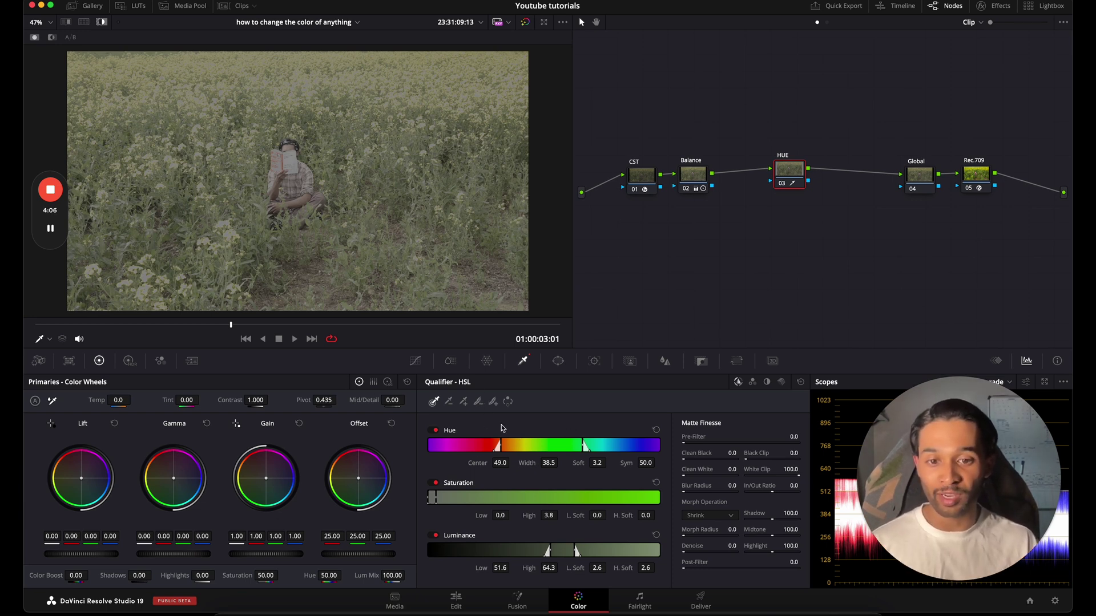
Refine the key to hue centre 54.4, width 30.3 with matte cleanup, then set Hue to 87
mouse_move(534, 461)
mouse_down()
mouse_move(502, 474)
mouse_move(535, 454)
mouse_move(531, 463)
mouse_move(531, 448)
mouse_move(528, 460)
mouse_up()
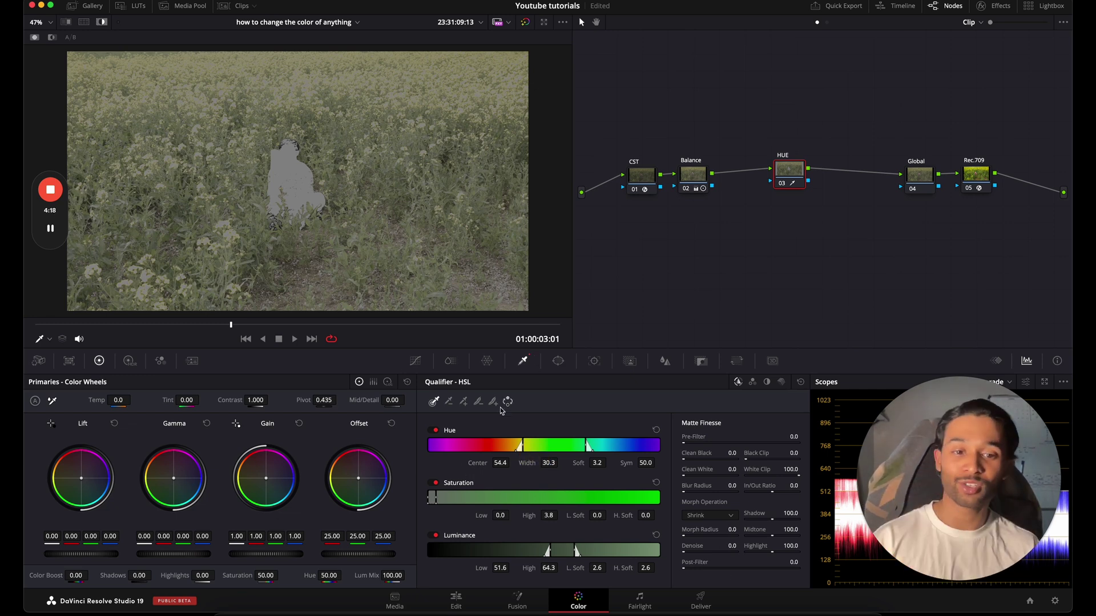
drag(686, 493, 756, 470)
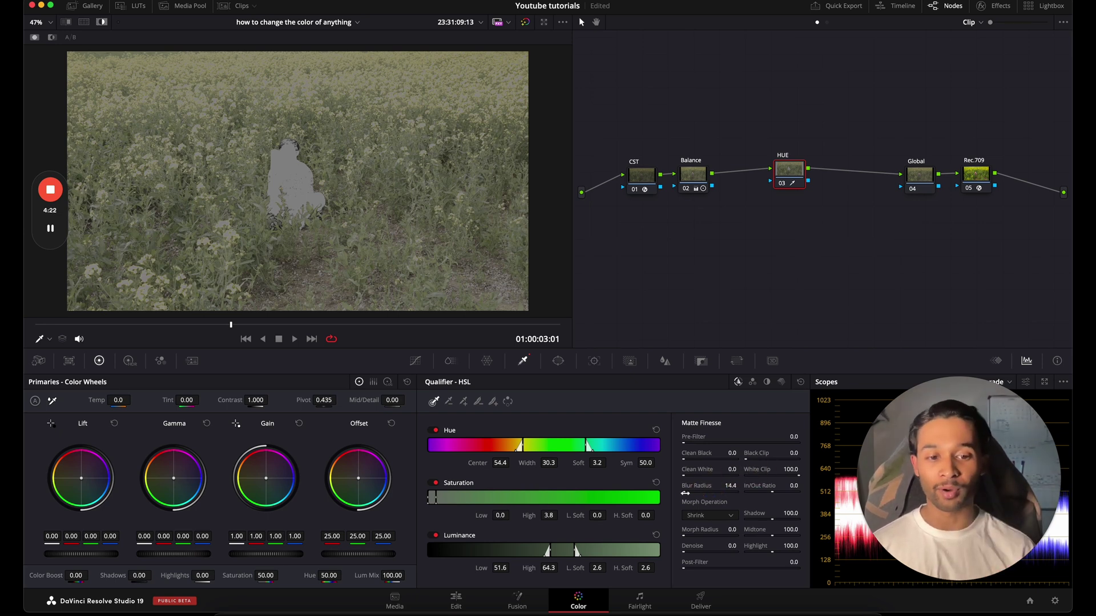
mouse_move(684, 552)
mouse_down()
mouse_move(732, 536)
mouse_move(683, 553)
mouse_up()
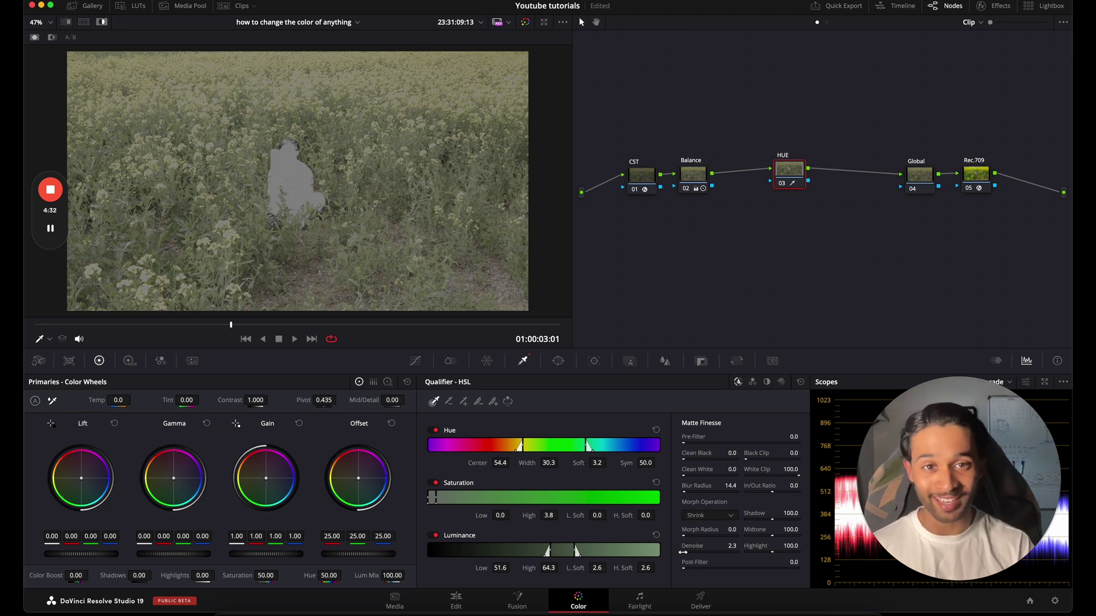
key(shift+h)
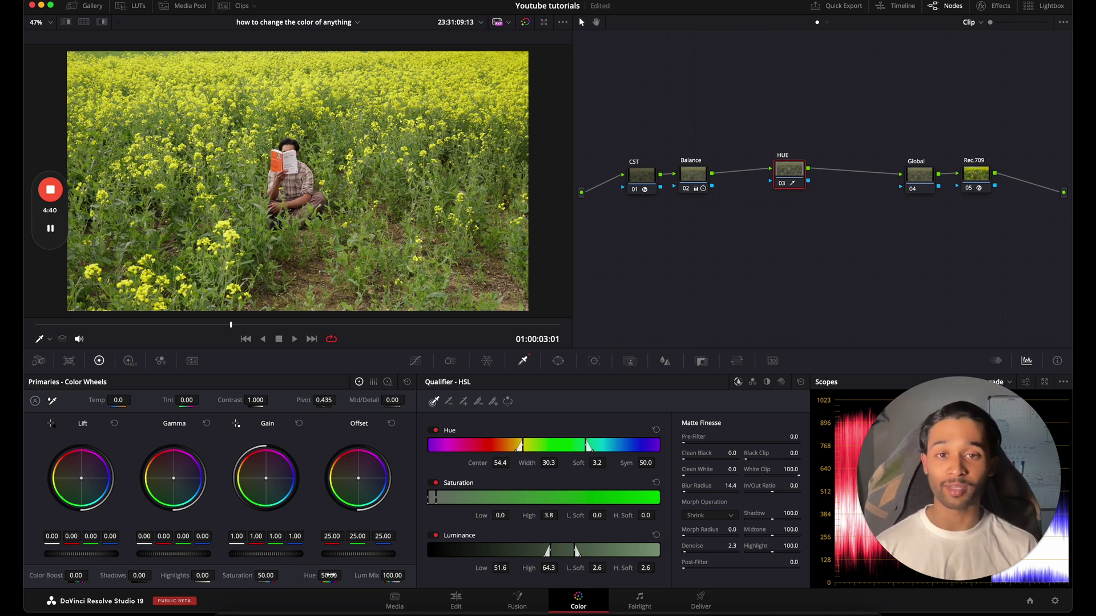
drag(329, 575, 409, 521)
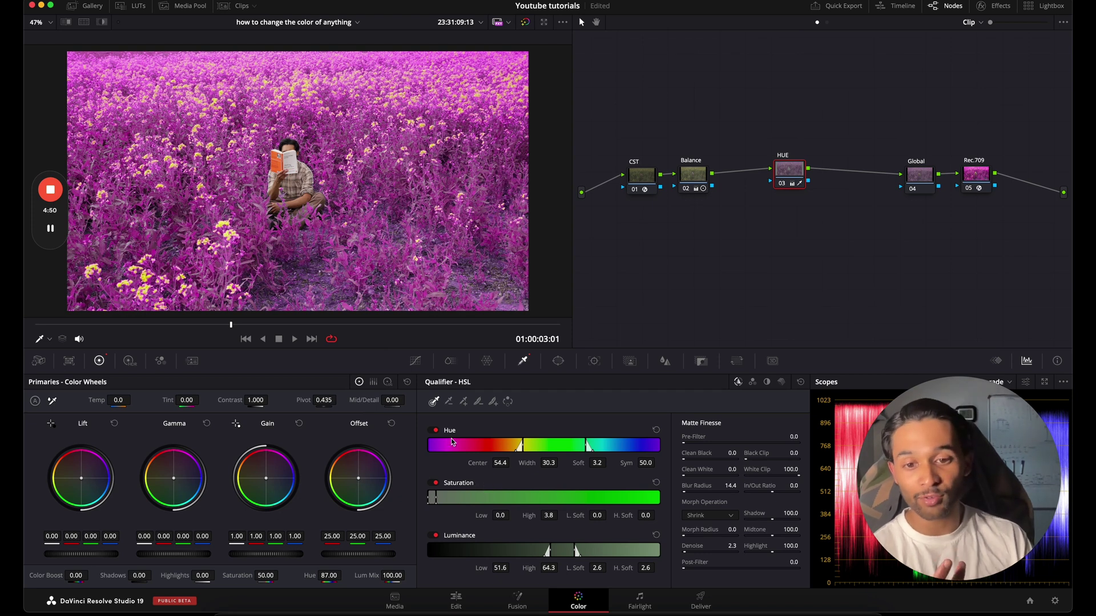
Scrub the qualifier Hue Center to 62.8 so only the nearer flowers turn magenta
drag(500, 463, 547, 435)
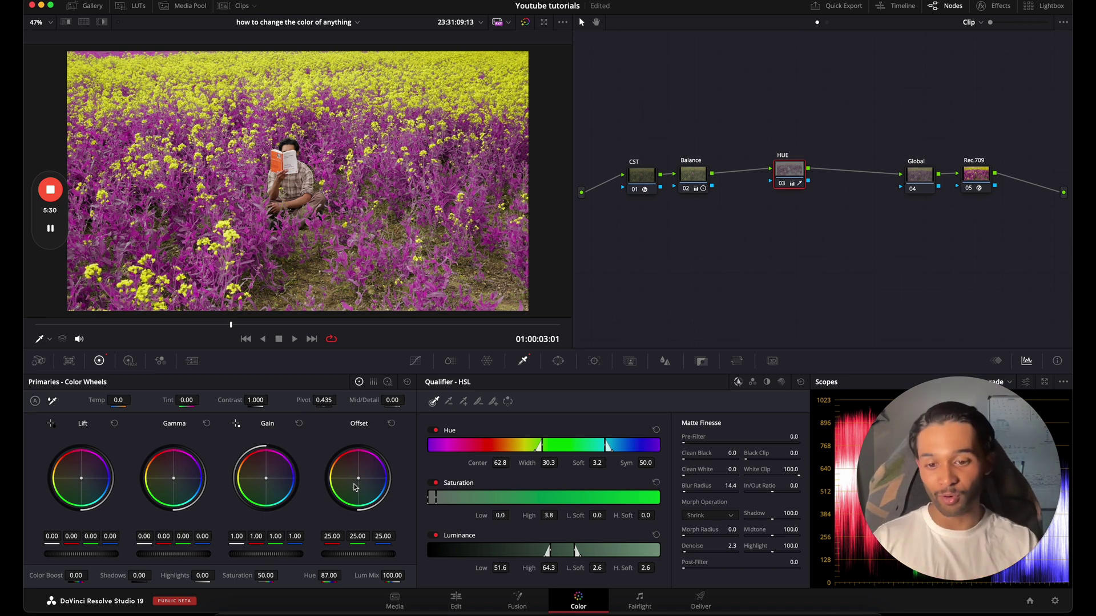
Set Primaries Hue to 57.80 and Saturation to 78, turning the keyed flowers golden-ochre
mouse_move(303, 573)
mouse_down()
mouse_move(314, 577)
mouse_move(303, 577)
mouse_up()
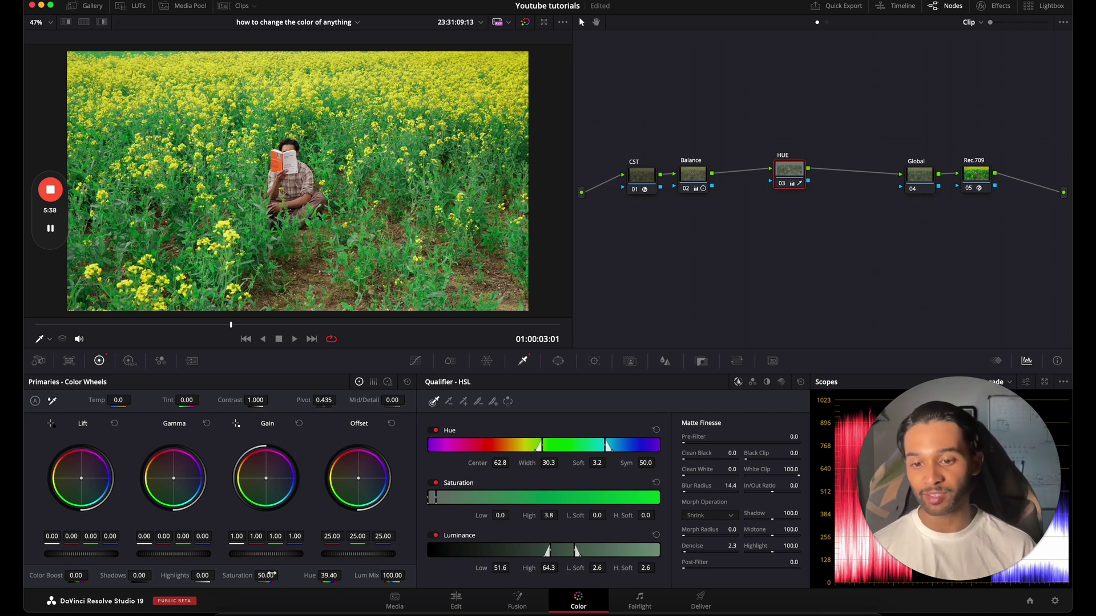
drag(267, 575, 342, 562)
key(super+f)
key(super+f)
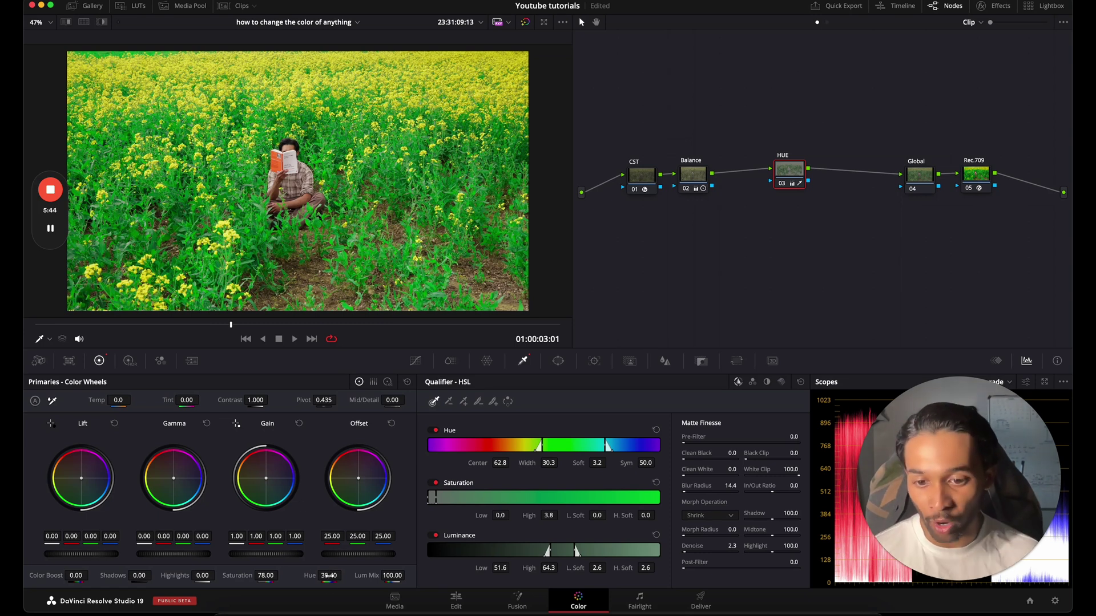
drag(330, 575, 422, 532)
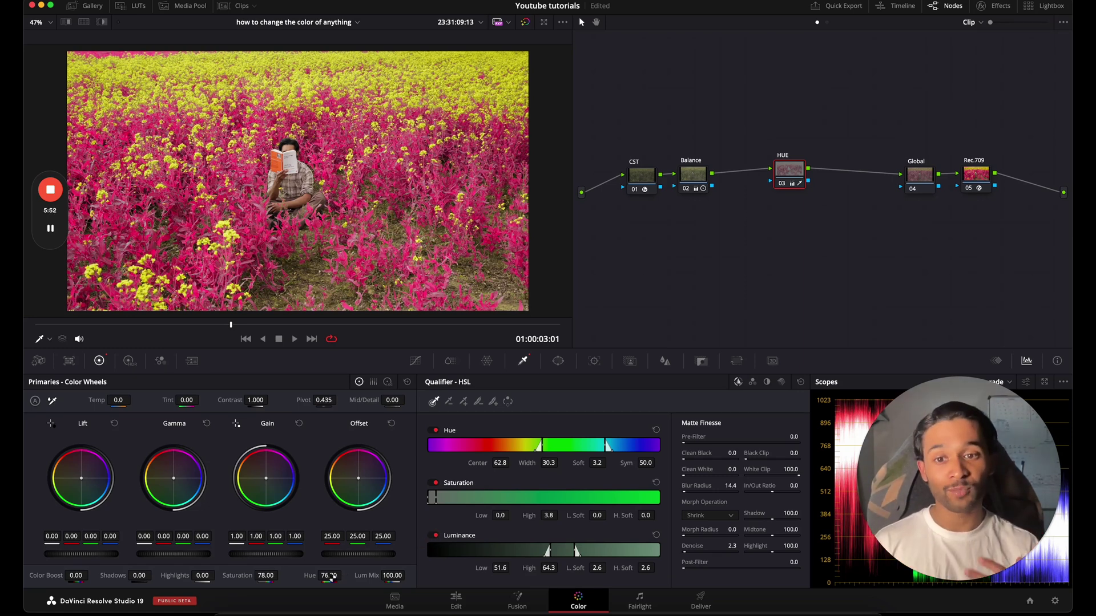
drag(320, 577, 280, 579)
Lower Saturation to 46 and warm Gain to 1.00/0.94/1.05/0.65, previewing full screen
scroll(355, 144, up, 2)
scroll(355, 144, up, 1)
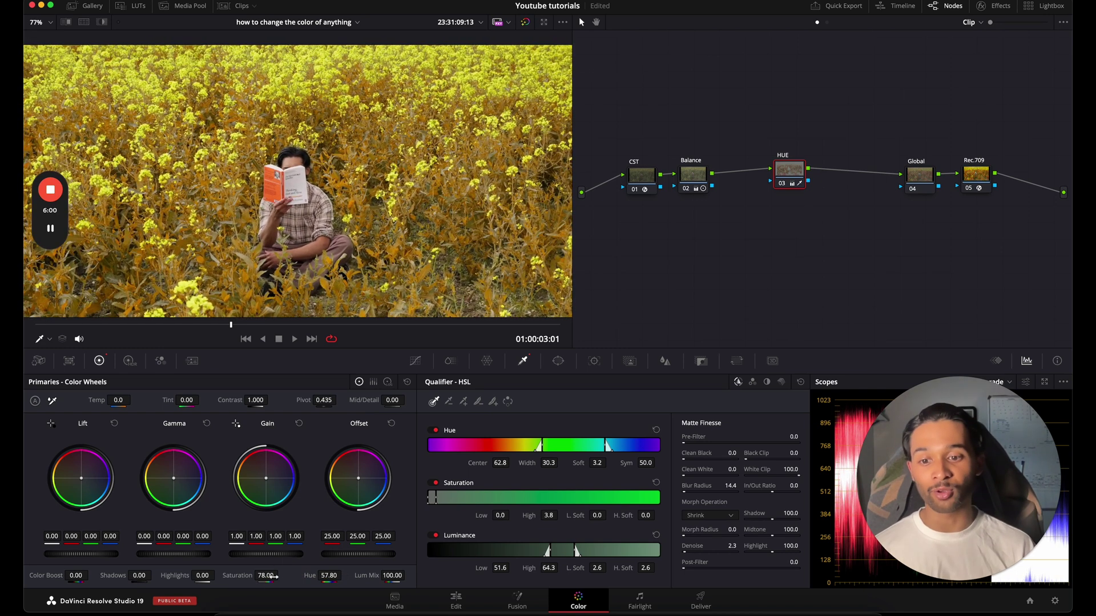
drag(266, 576, 190, 576)
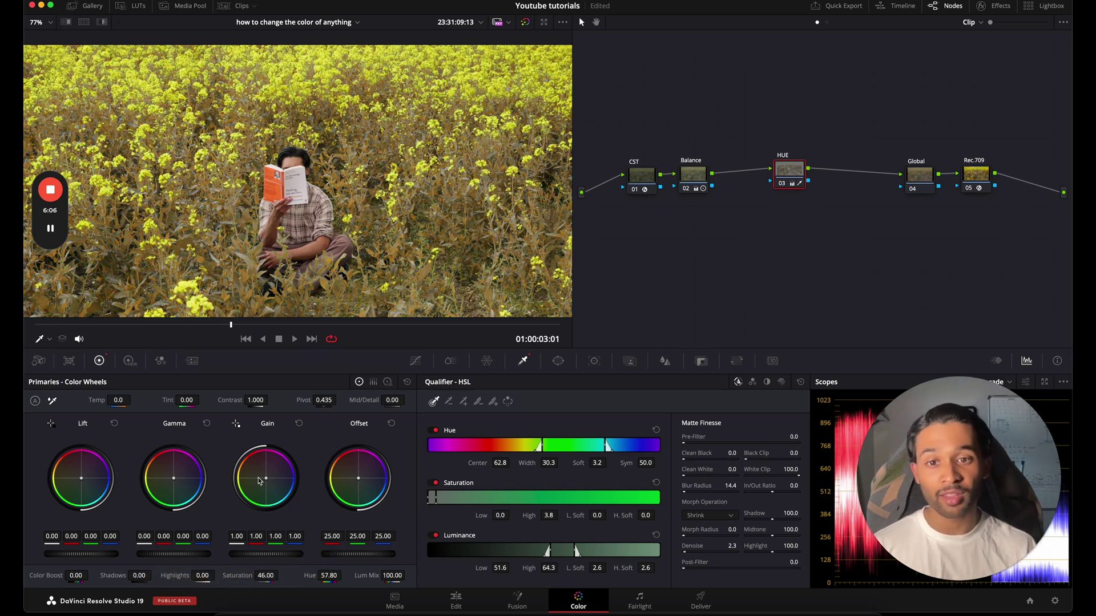
drag(264, 478, 220, 487)
key(p)
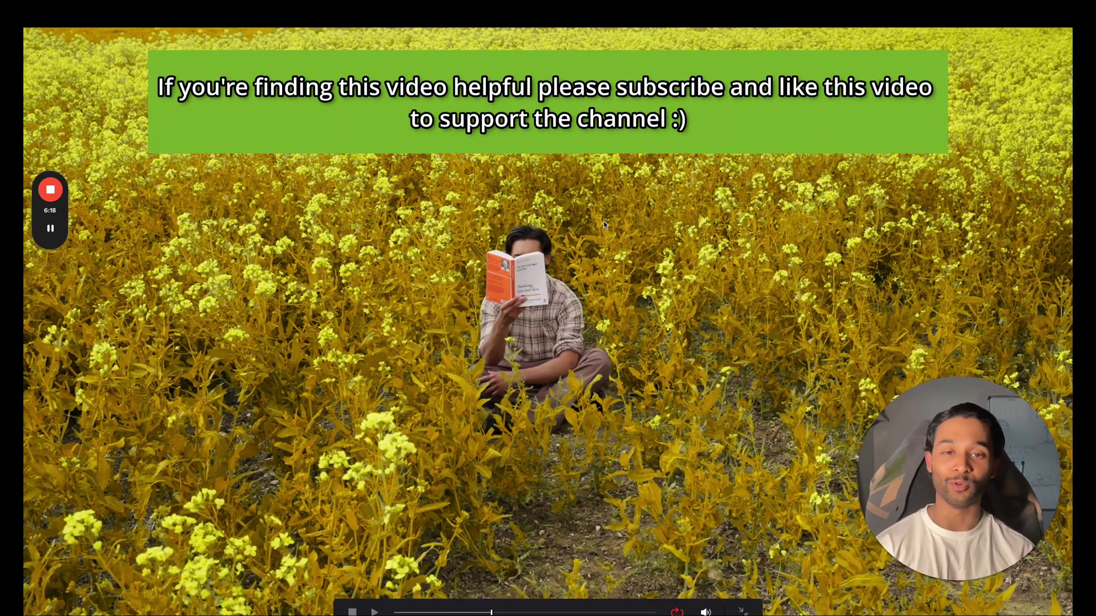
key(Escape)
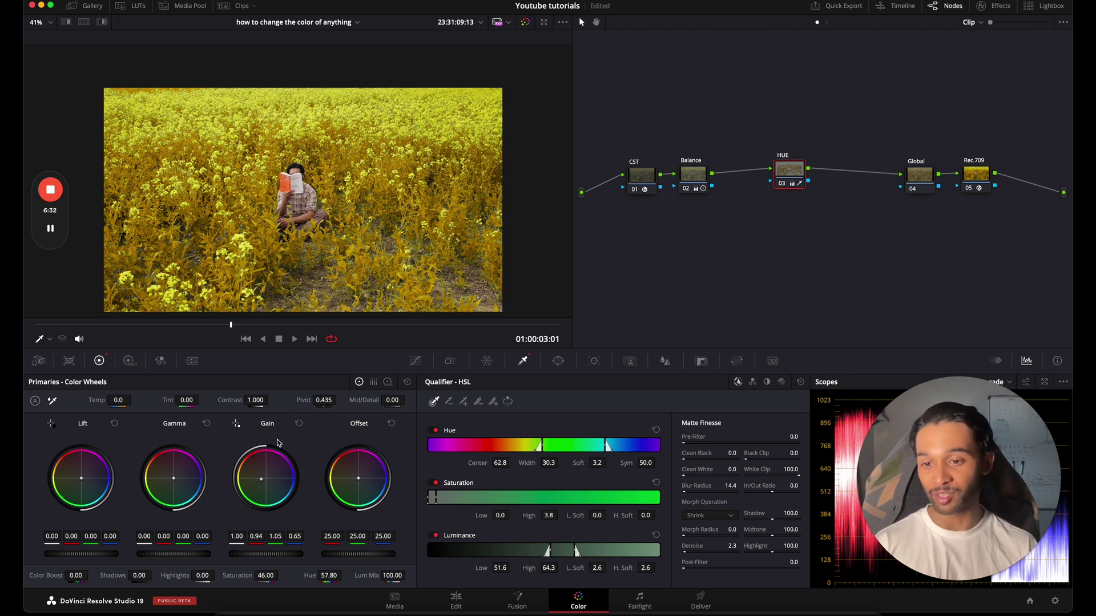
Reset the primaries and turn the keyed foliage crimson: Hue 73, Gain 1.05, Saturation 56.4
click(407, 384)
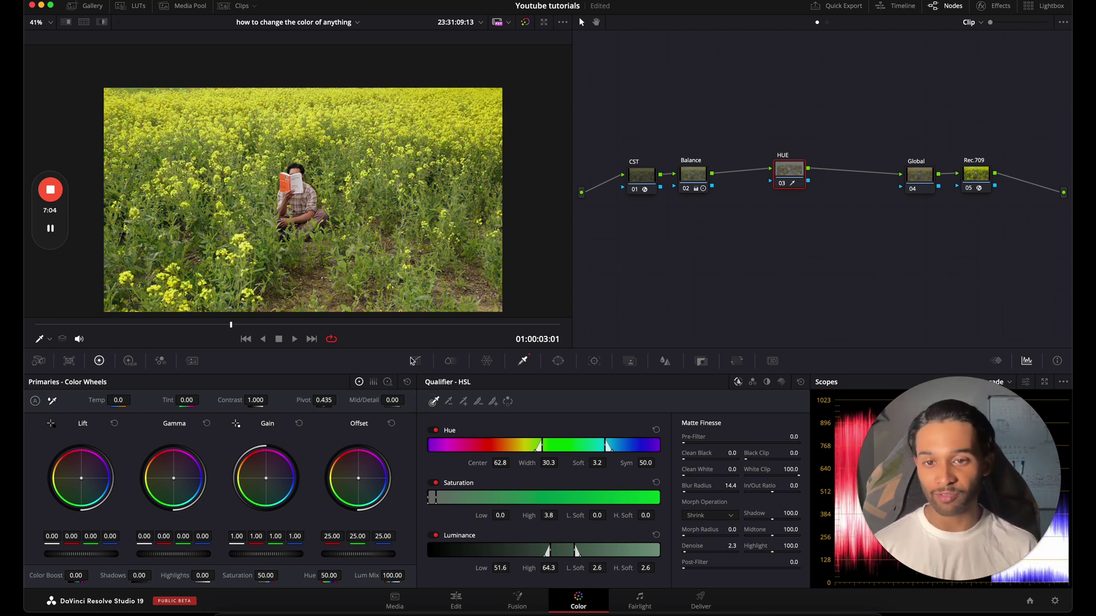
drag(323, 577, 376, 545)
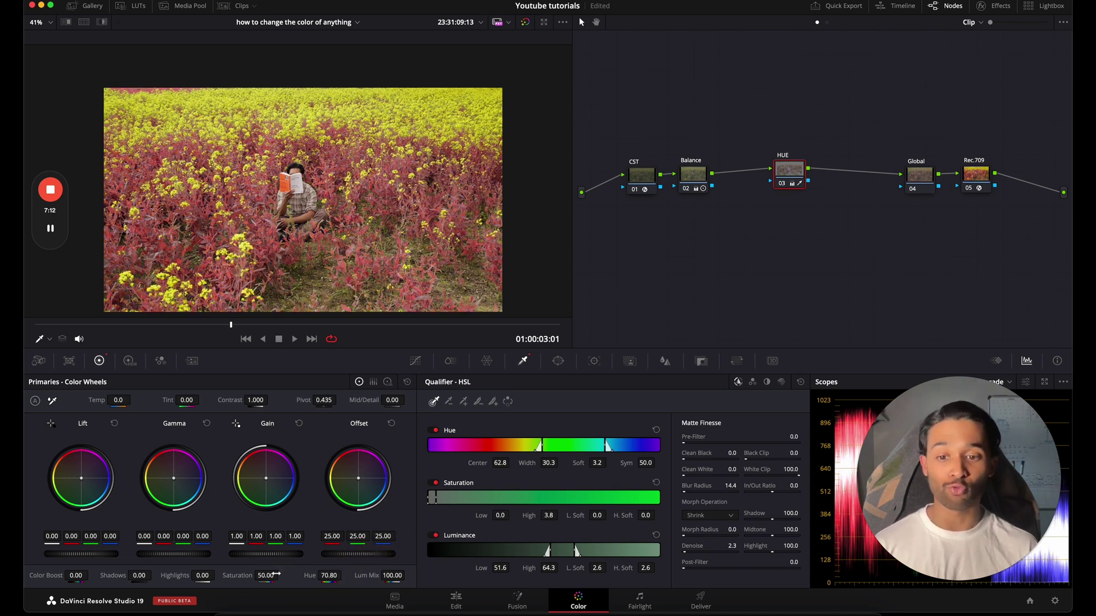
mouse_move(278, 553)
mouse_down()
mouse_move(269, 558)
mouse_move(328, 534)
mouse_move(247, 559)
mouse_move(281, 561)
mouse_up()
mouse_move(190, 557)
mouse_down()
mouse_move(218, 543)
mouse_move(191, 553)
mouse_move(196, 542)
mouse_up()
drag(330, 574, 335, 565)
key(super+f)
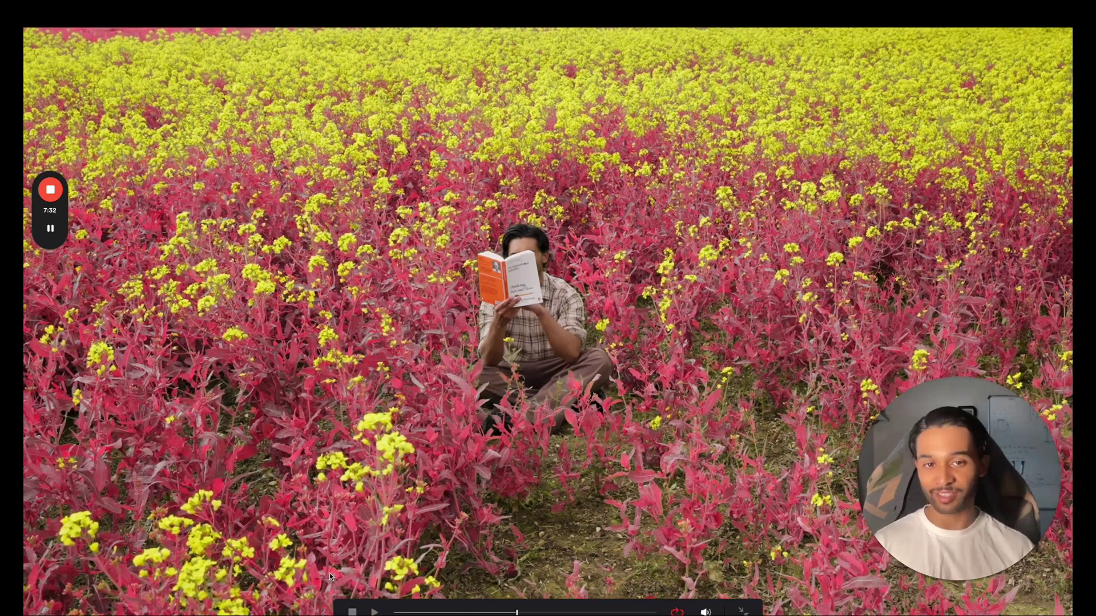
key(super+f)
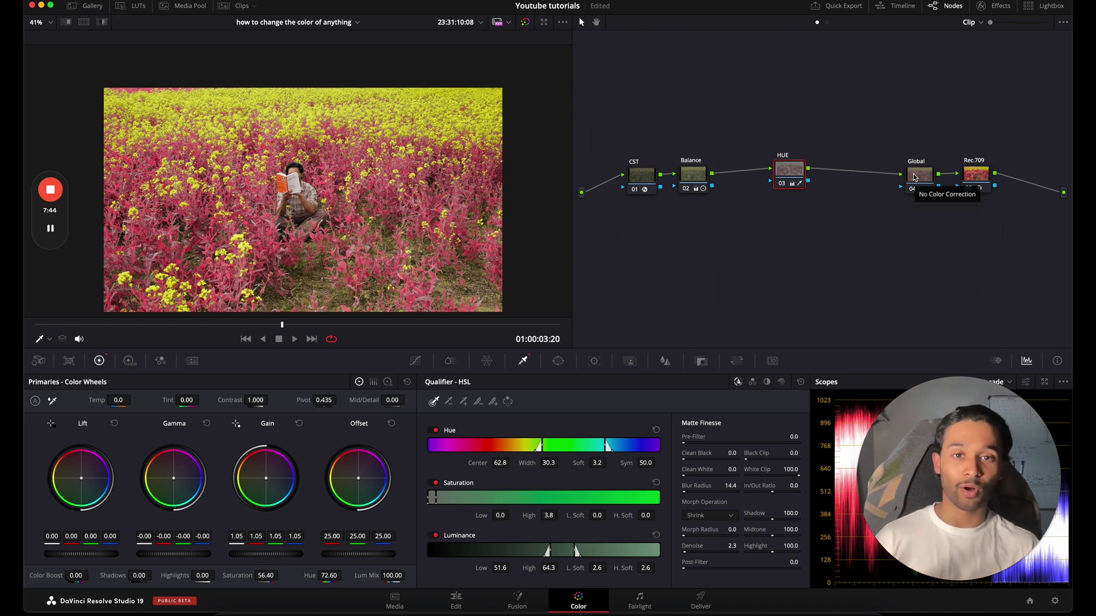
Warm the whole image by shifting the Global node's Offset toward yellow, previewing it full screen
drag(919, 182, 882, 173)
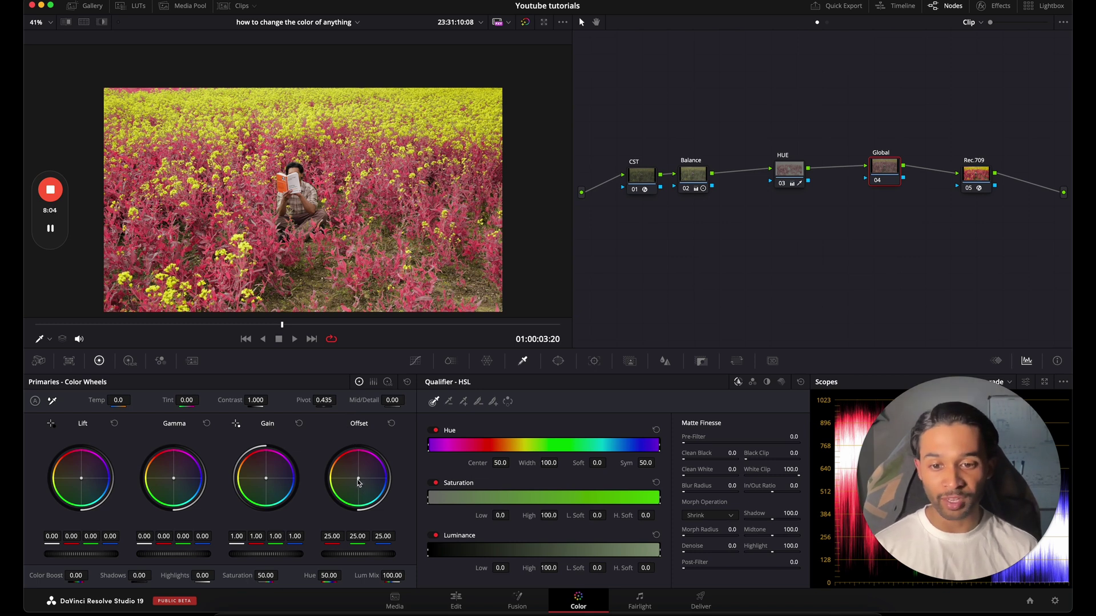
mouse_move(359, 483)
mouse_down()
mouse_move(339, 470)
mouse_move(358, 481)
mouse_up()
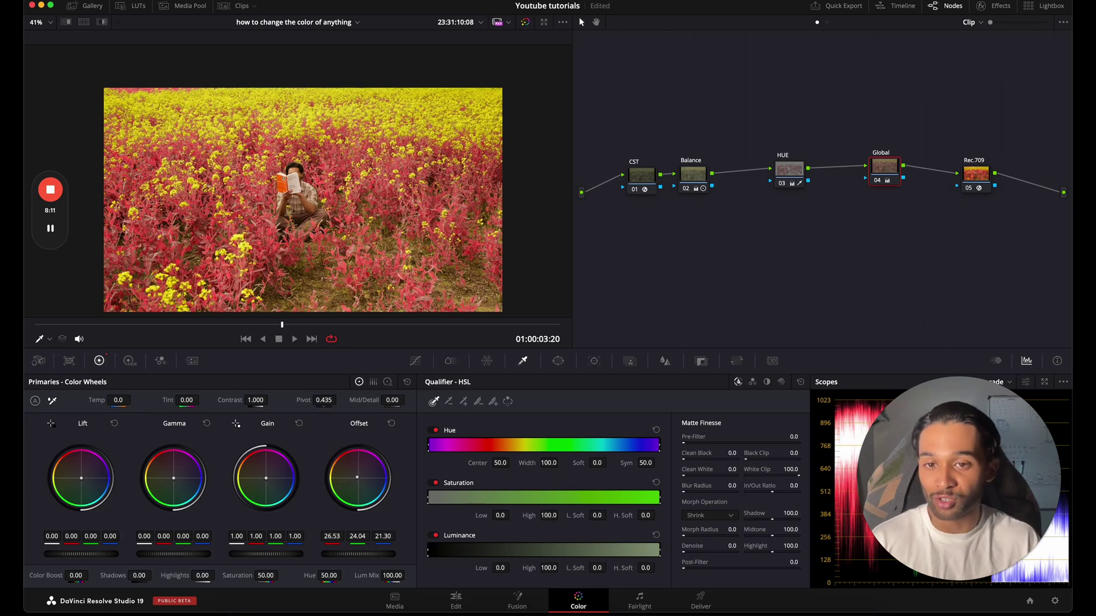
key(super+f)
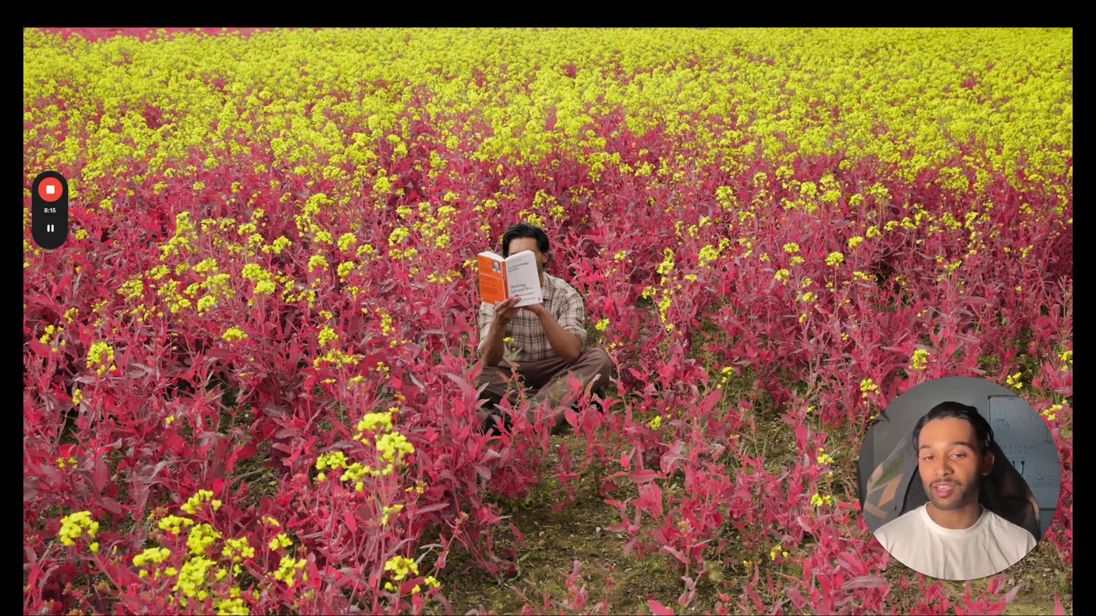
key(super+f)
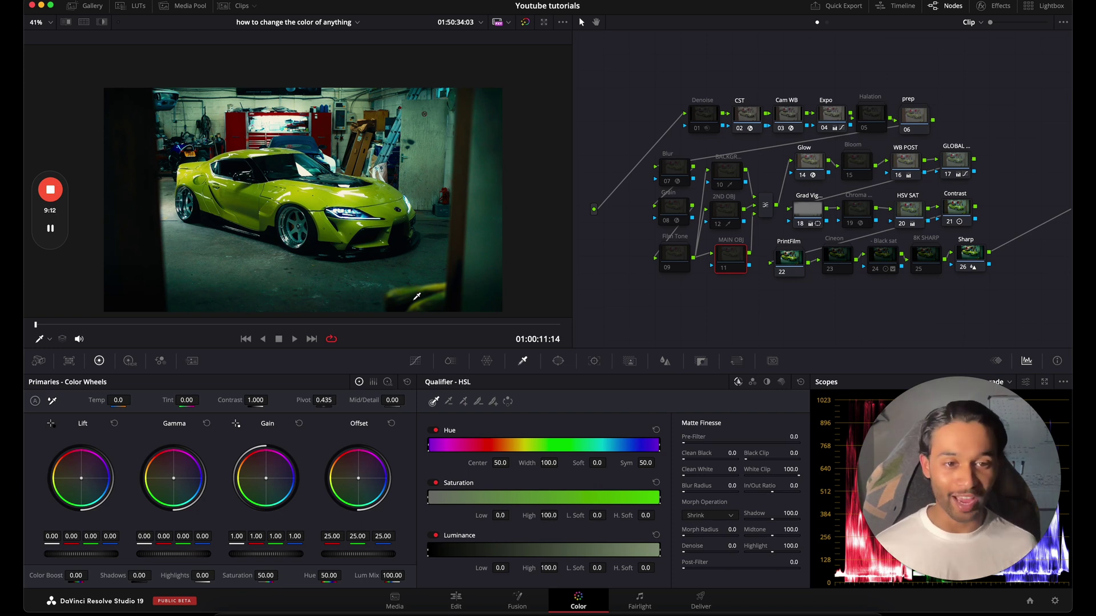
Select node 11 (MAIN OBJ) in the car's node tree and bring up the Qualifier palette
drag(601, 80, 1016, 301)
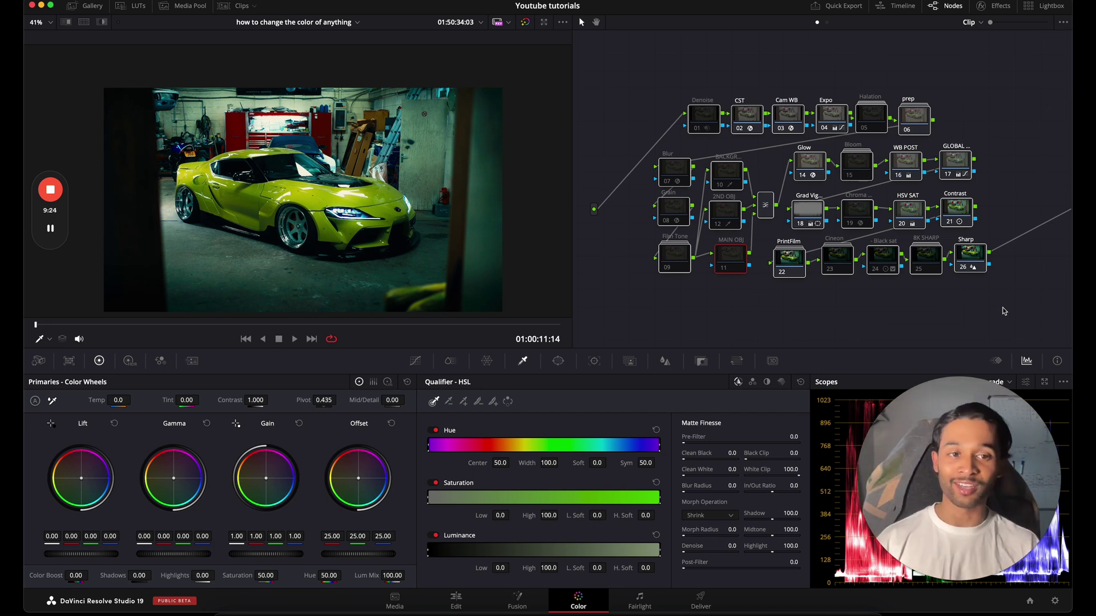
click(998, 312)
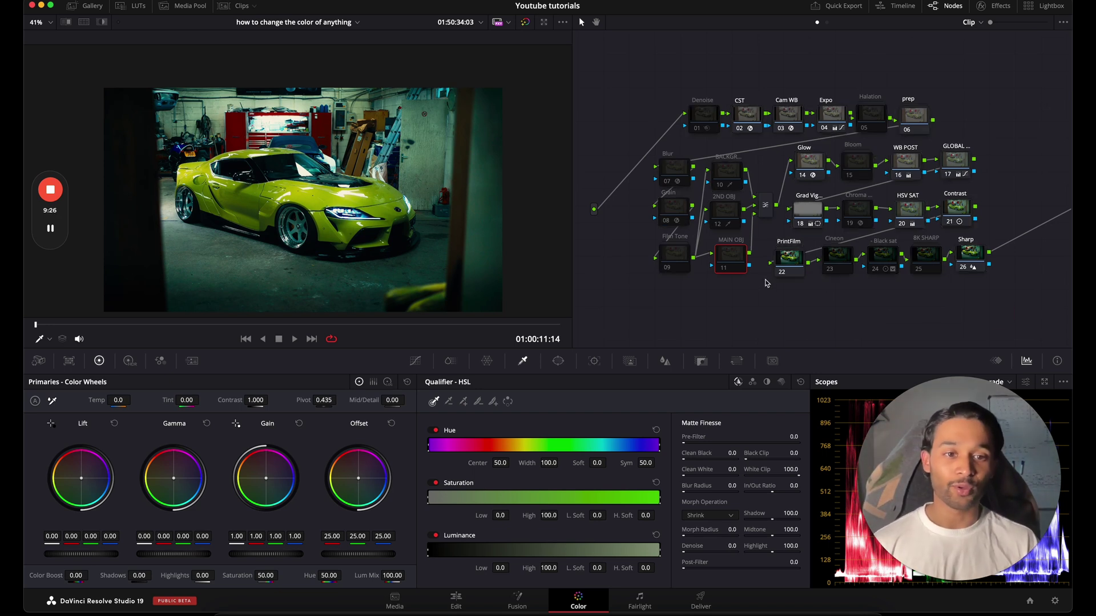
click(721, 270)
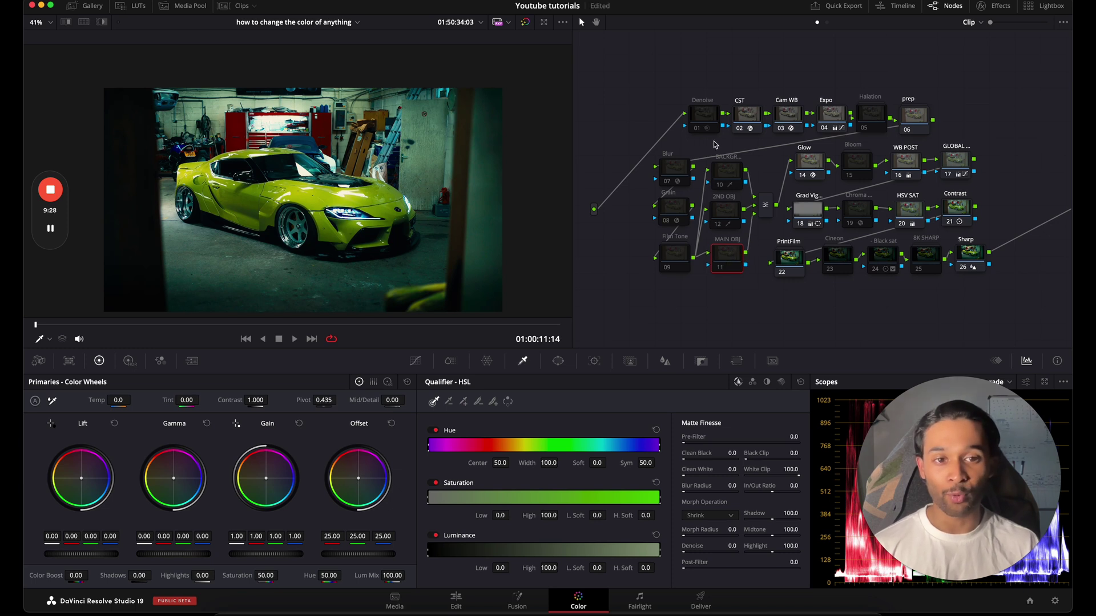
drag(726, 147, 752, 302)
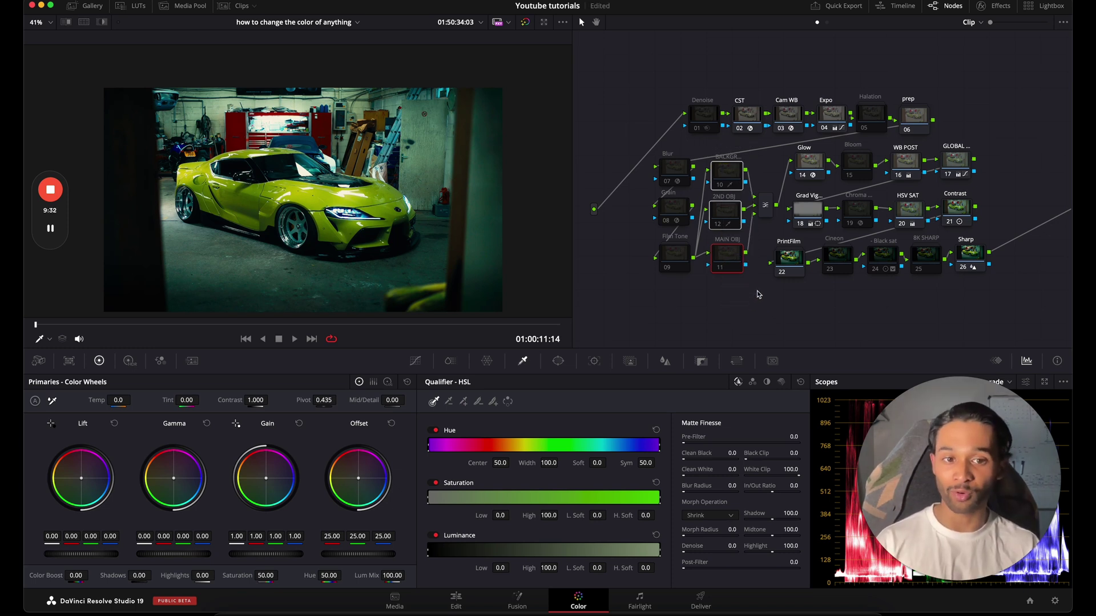
click(748, 287)
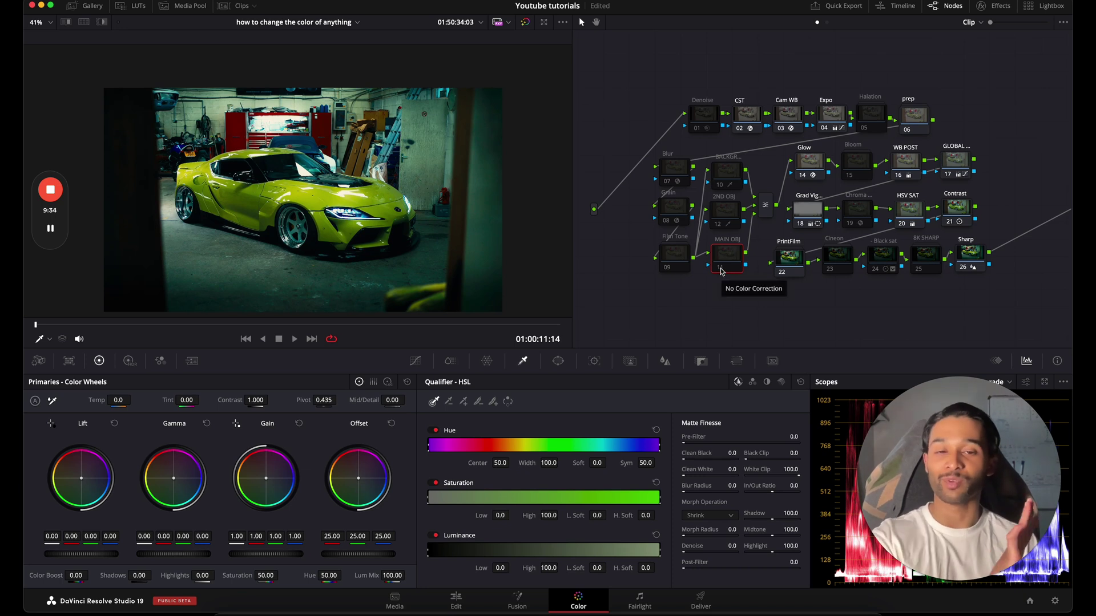
click(721, 266)
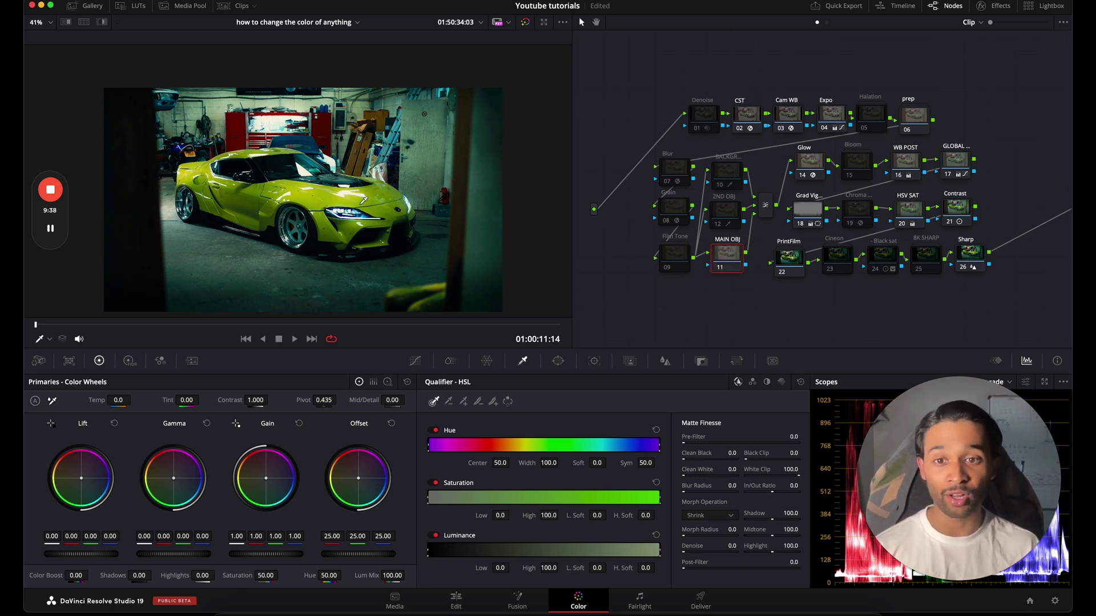
click(524, 362)
Sample the car's yellow and remove unwanted background areas from the key, viewing the matte
click(366, 193)
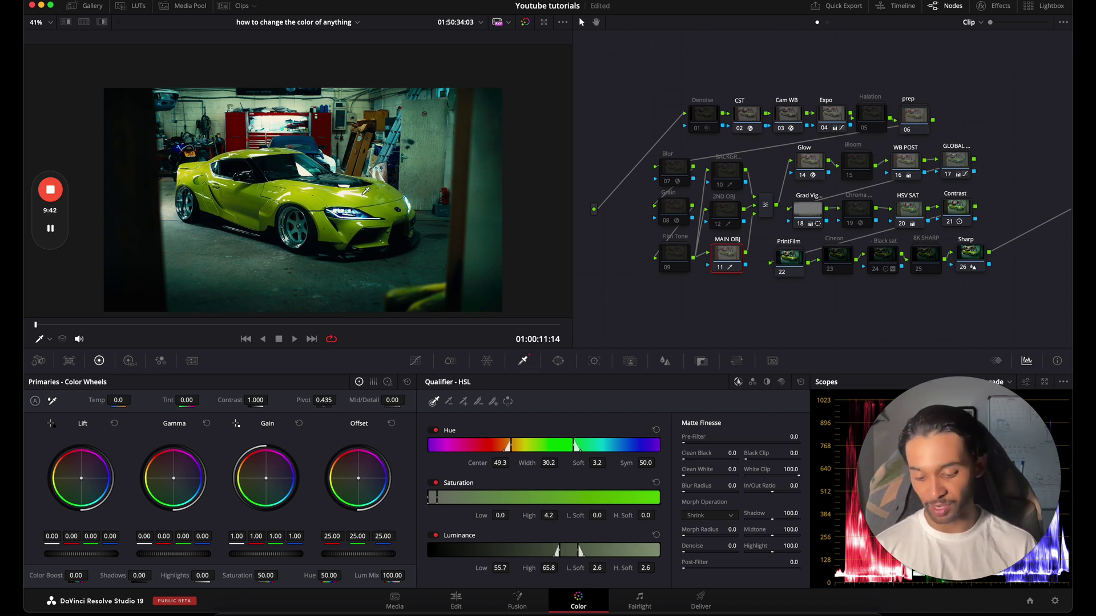
key(shift+h)
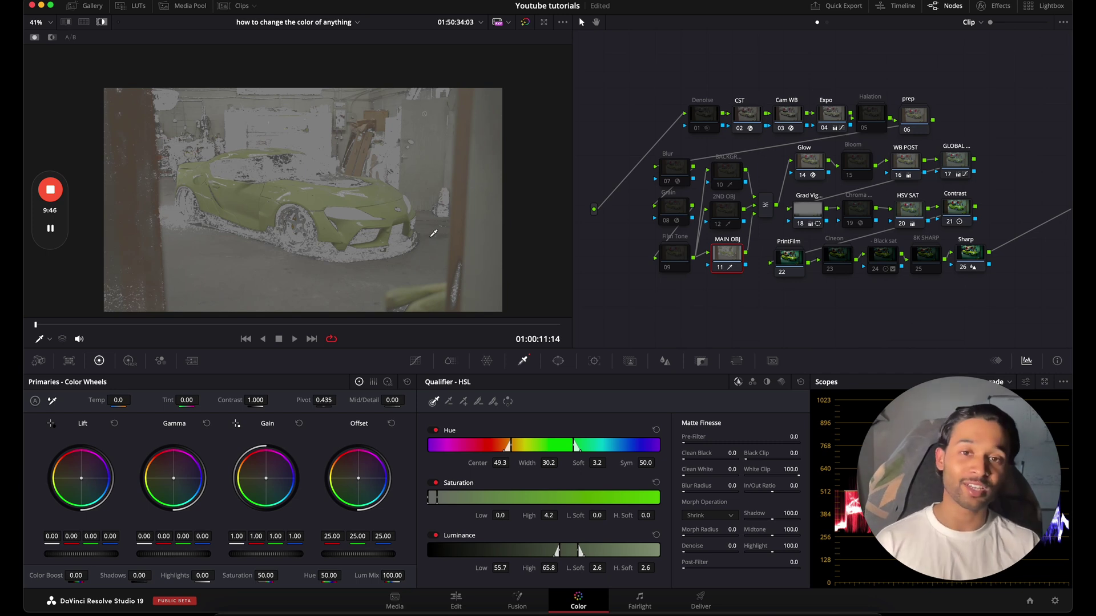
click(449, 403)
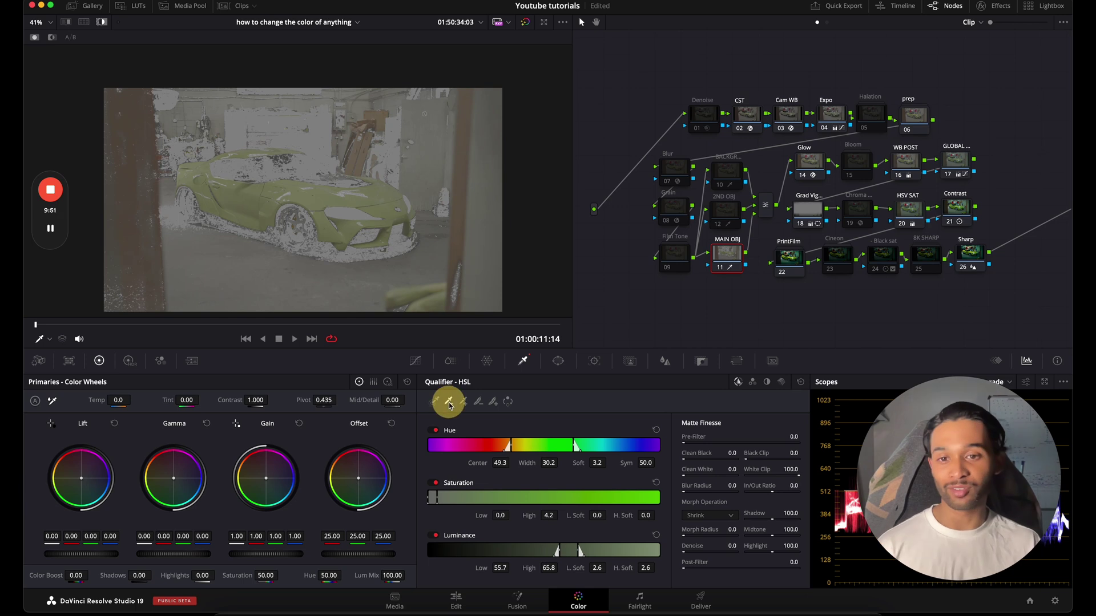
click(266, 266)
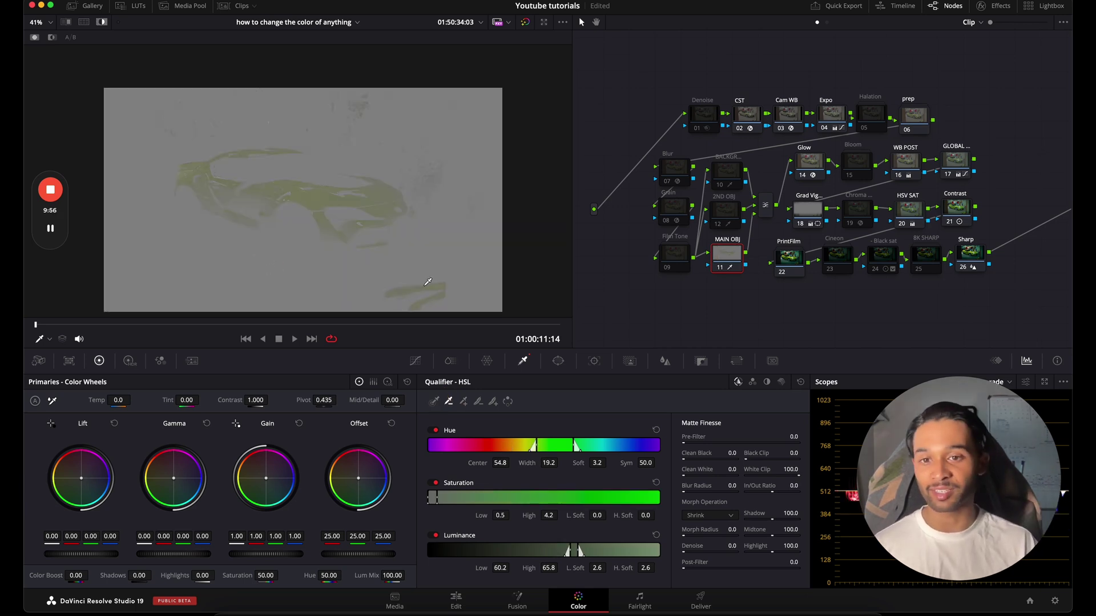
click(432, 166)
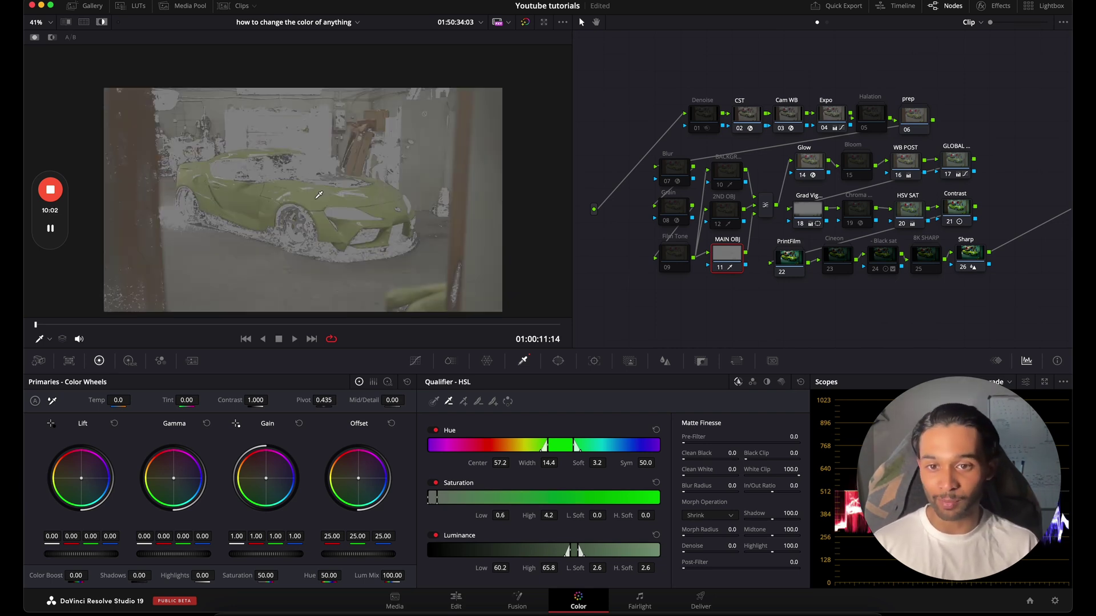
key(super+z)
key(super+z)
click(284, 275)
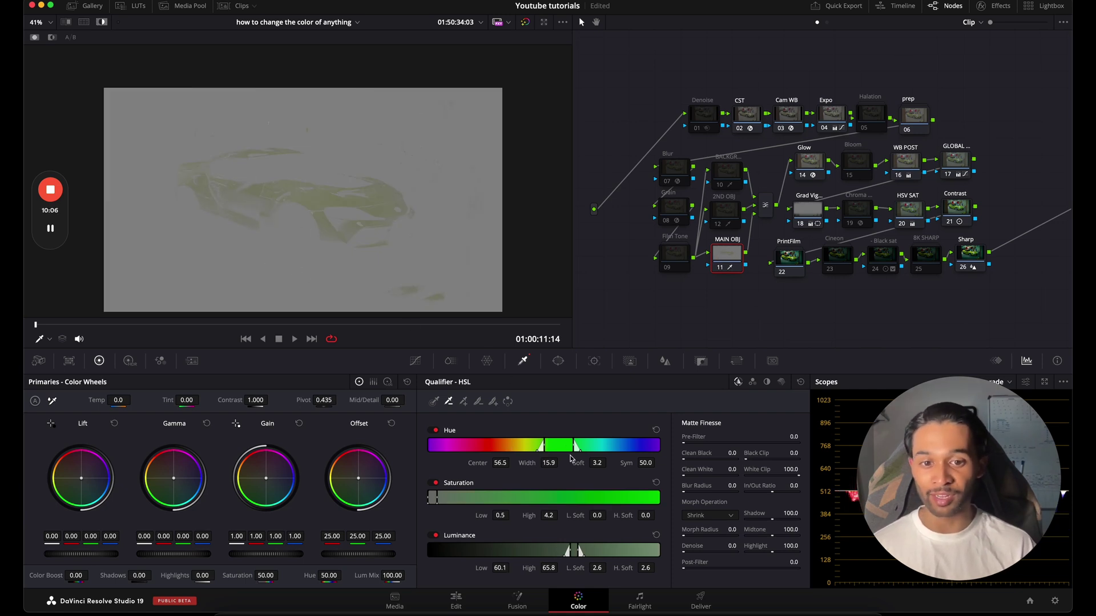
click(434, 402)
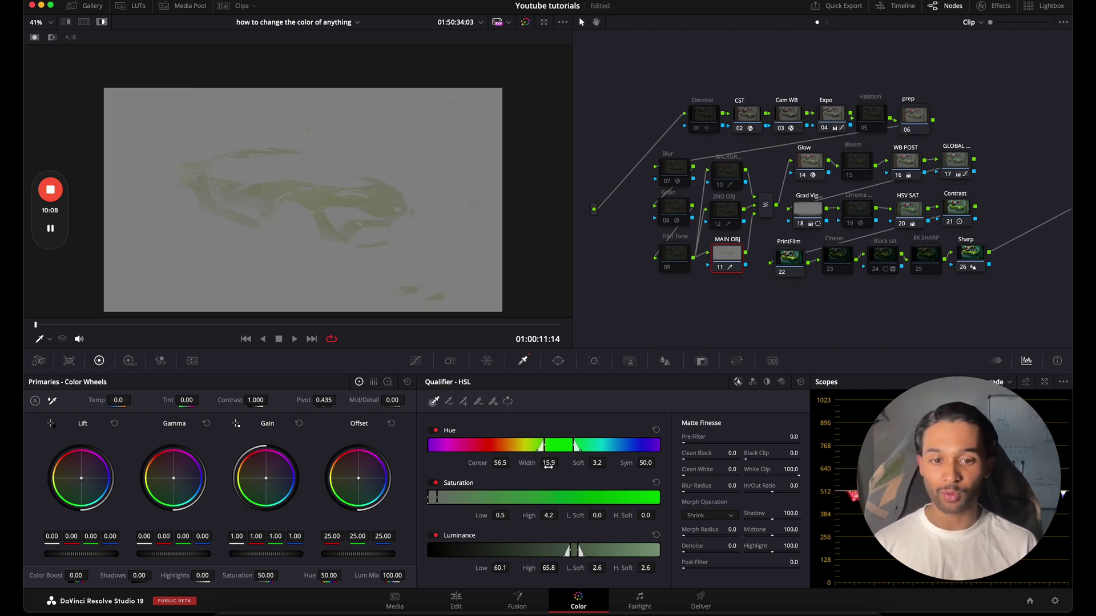
Tune the key to hue 56.5/width 21.9, saturation 0.5–8.6, luminance 58.4–68.9, then show full colour
mouse_move(574, 454)
mouse_down()
mouse_move(585, 452)
mouse_move(577, 457)
mouse_up()
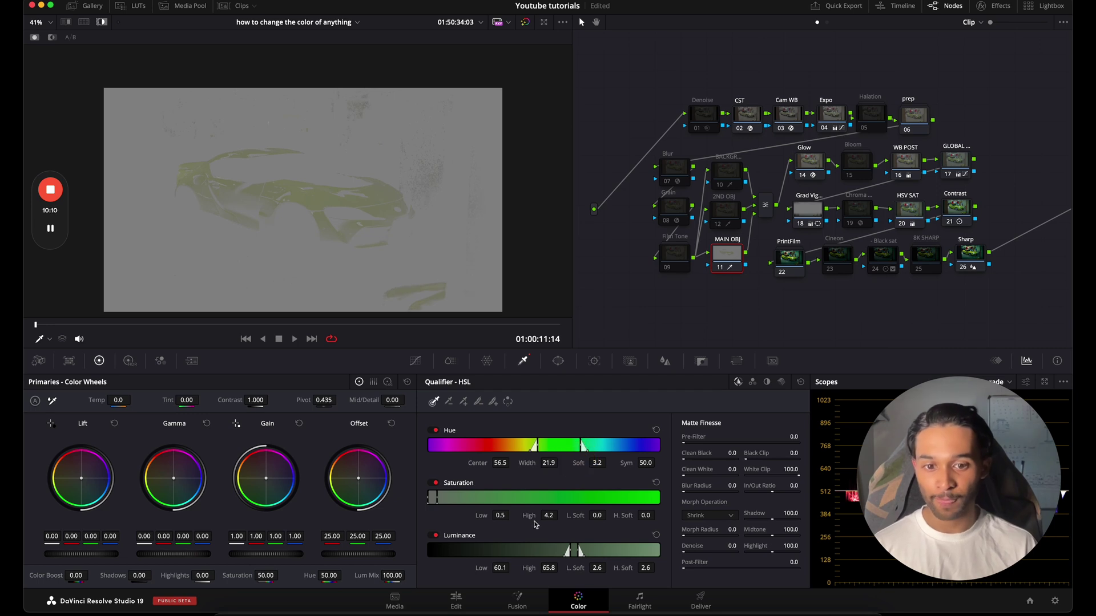
drag(547, 516, 569, 506)
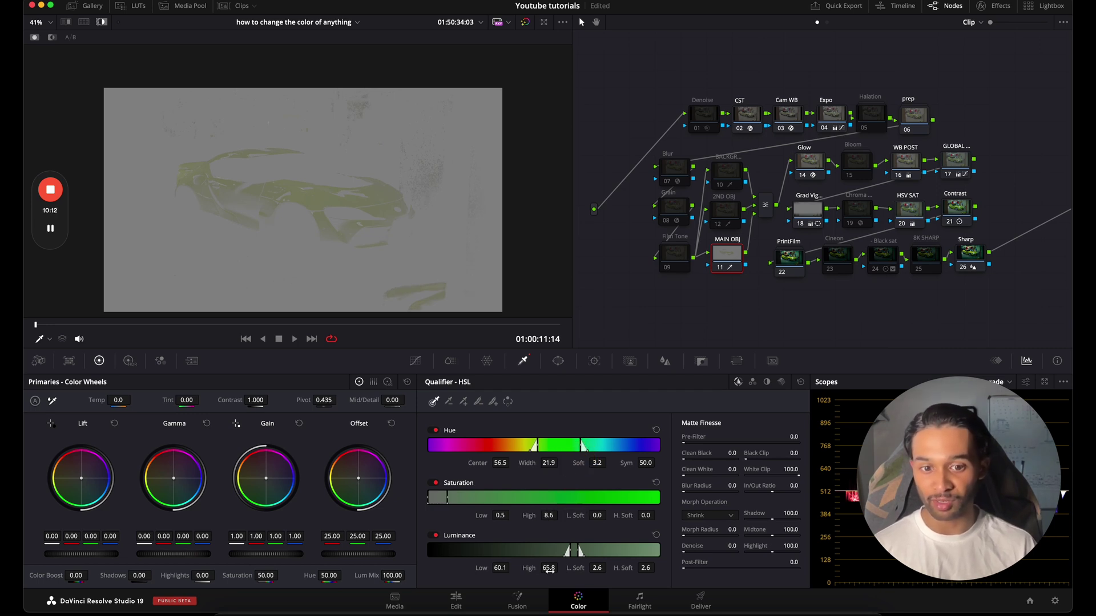
drag(548, 569, 491, 566)
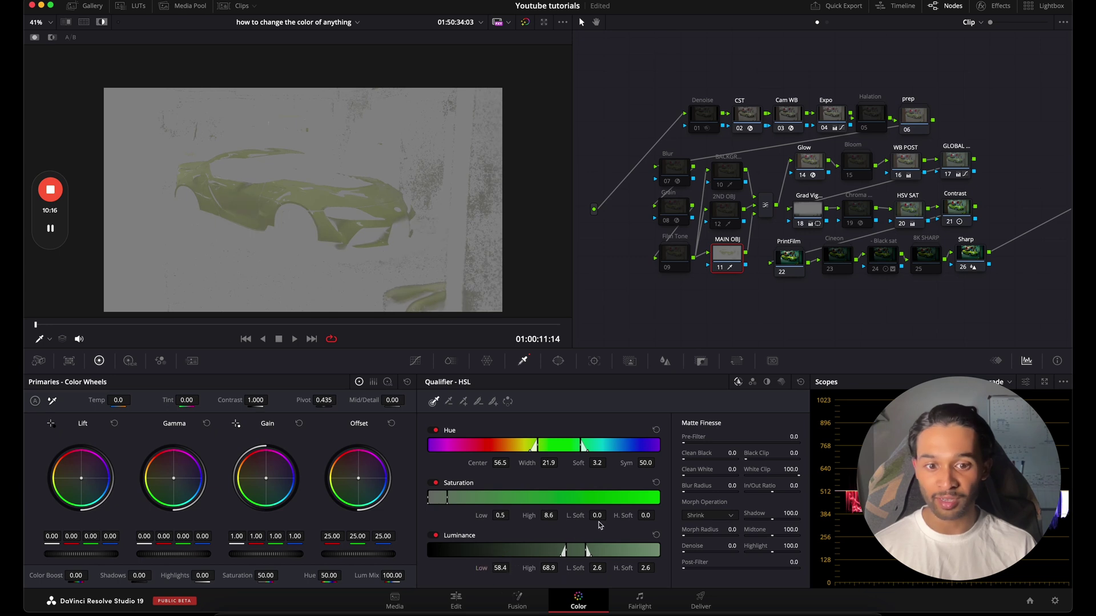
mouse_move(598, 516)
mouse_down()
mouse_move(612, 515)
mouse_move(598, 516)
mouse_up()
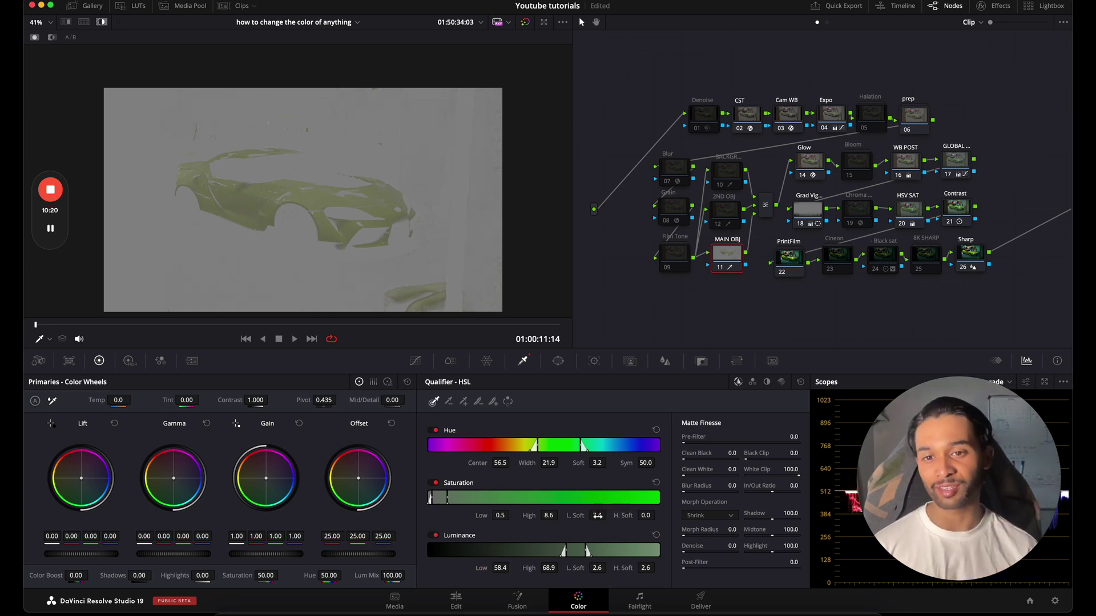
key(shift+h)
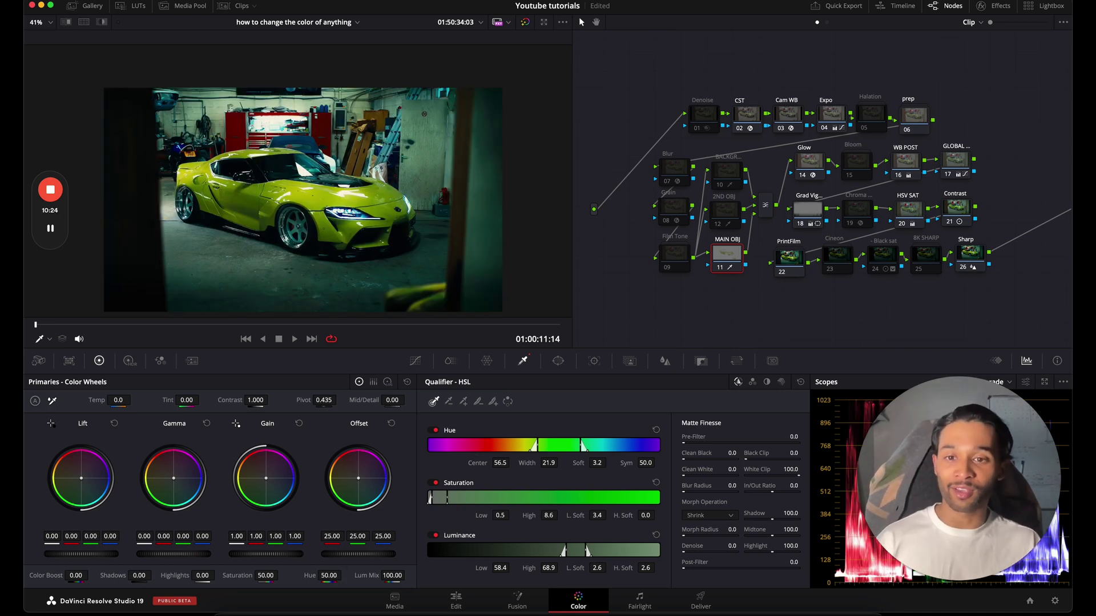
Try other hues, return Hue to 50 and drop Saturation to 0 so the car turns silver-white
drag(331, 576, 251, 563)
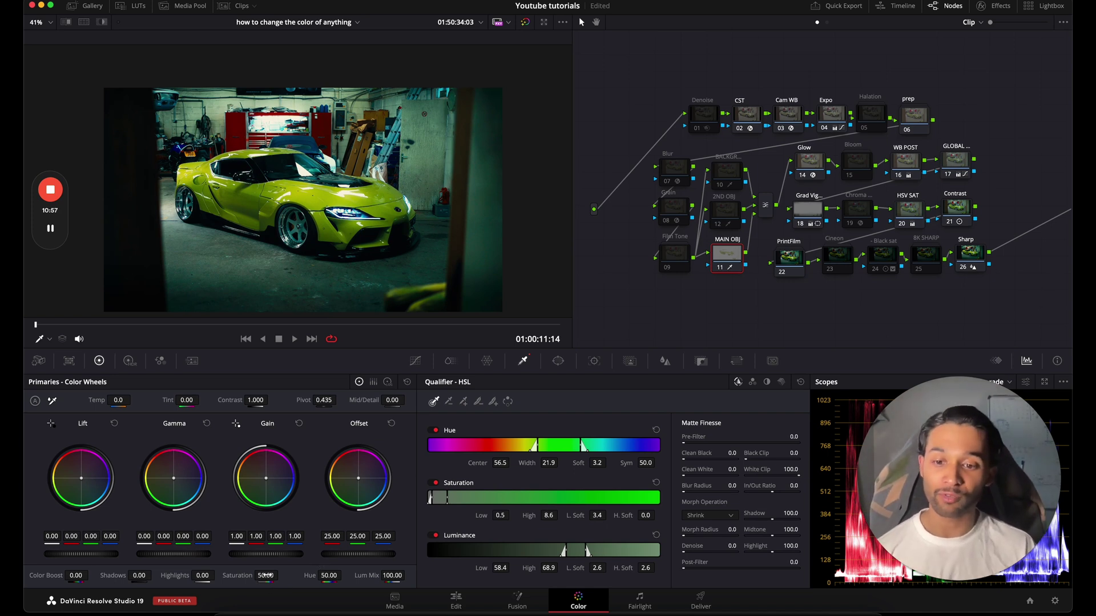
drag(266, 575, 232, 576)
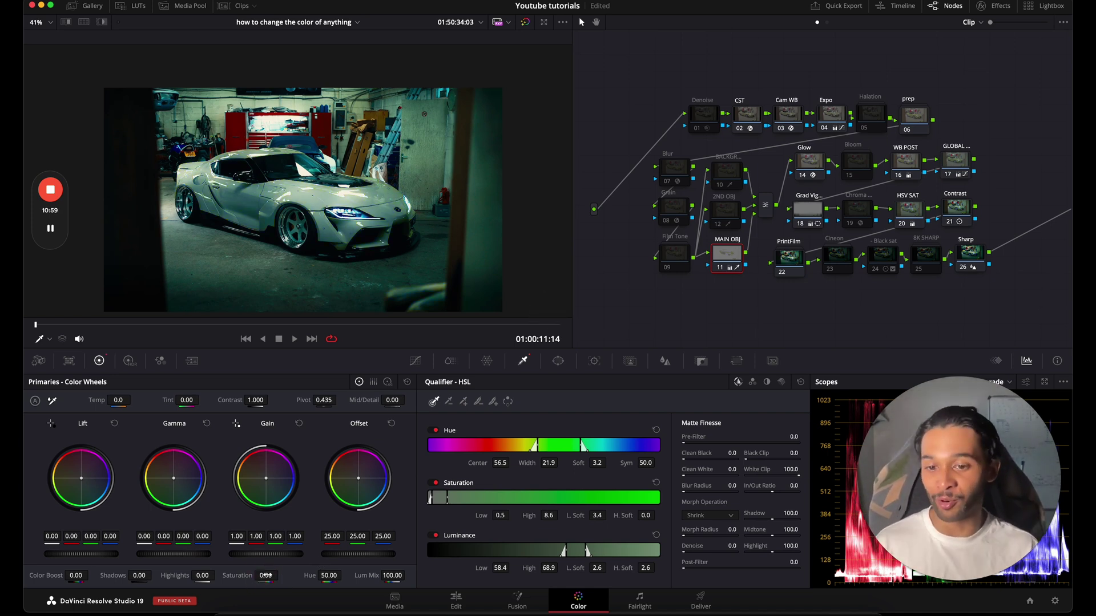
Brighten the whole image slightly with the GLOBAL node's Gain
click(951, 170)
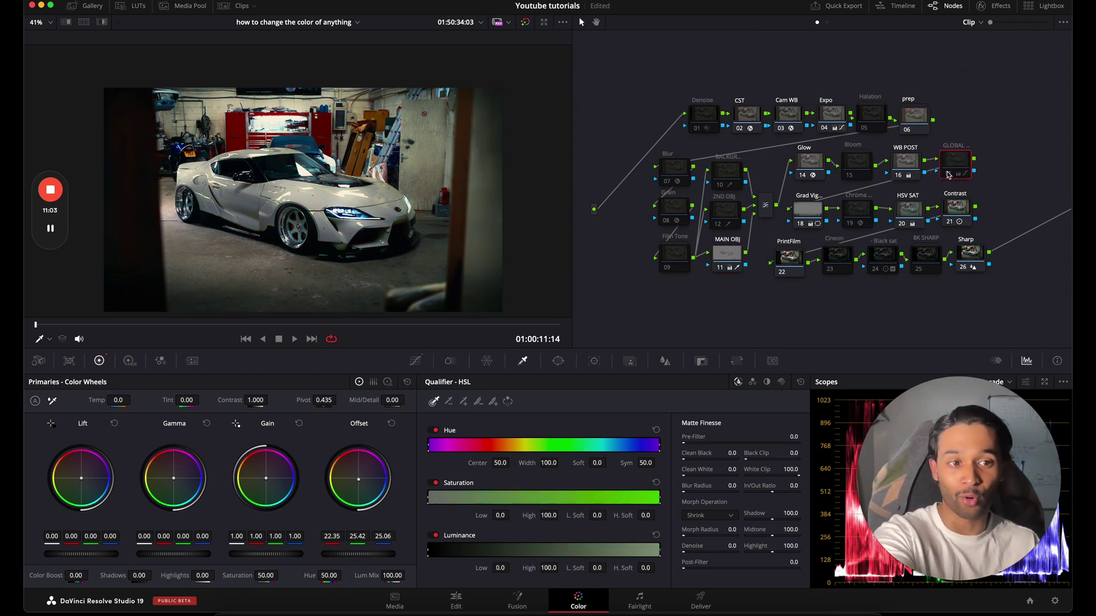
click(956, 162)
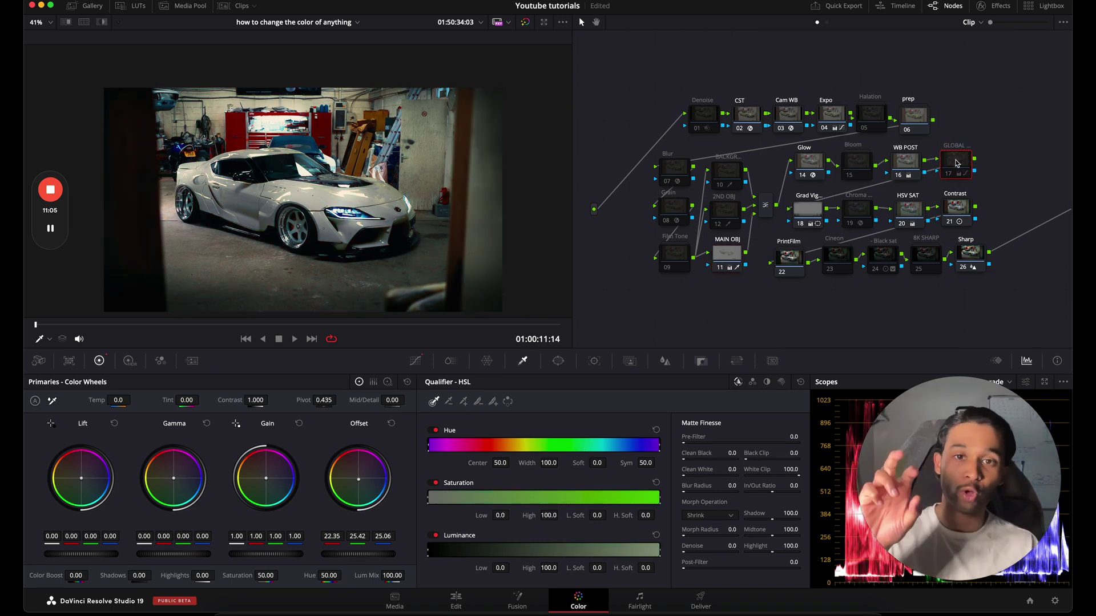
scroll(321, 214, up, 2)
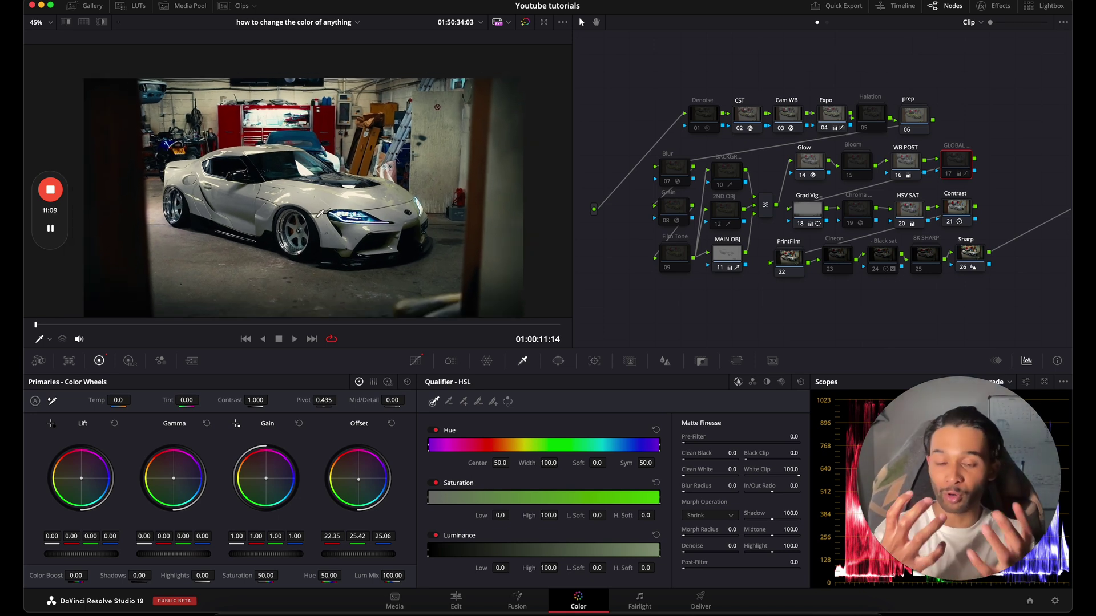
drag(245, 555, 292, 539)
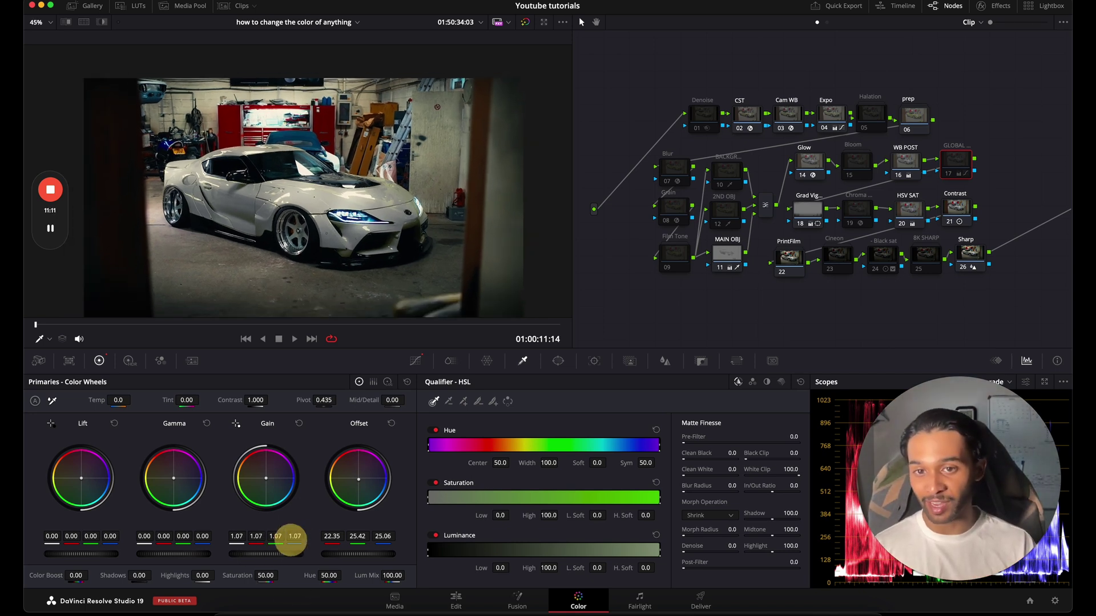
Raise the MAIN OBJ node's Gain to 1.06 and play the white car back full screen
click(727, 262)
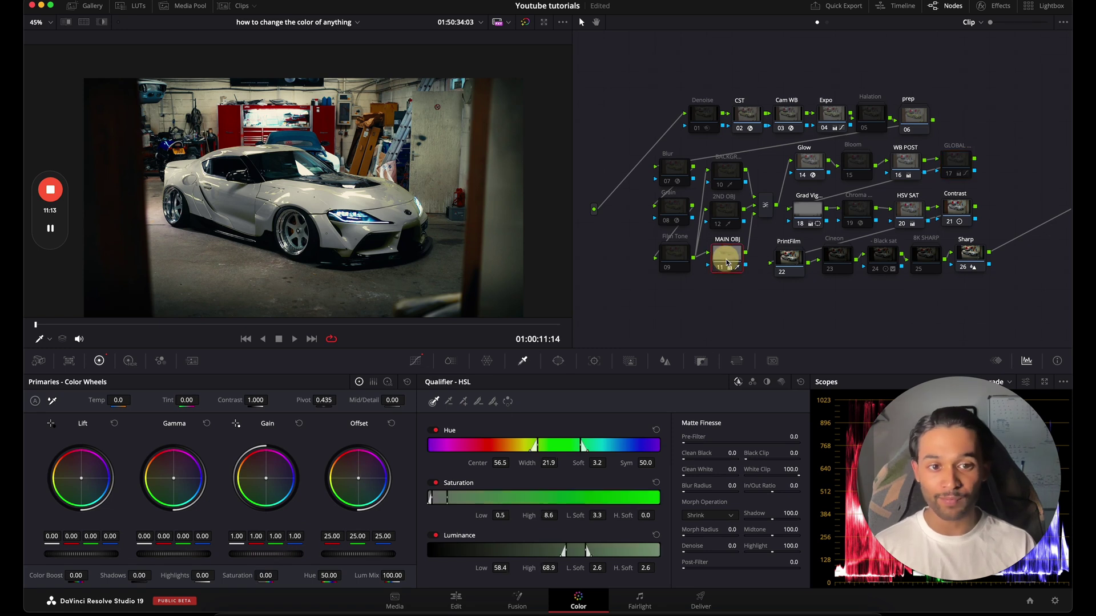
drag(264, 557, 289, 544)
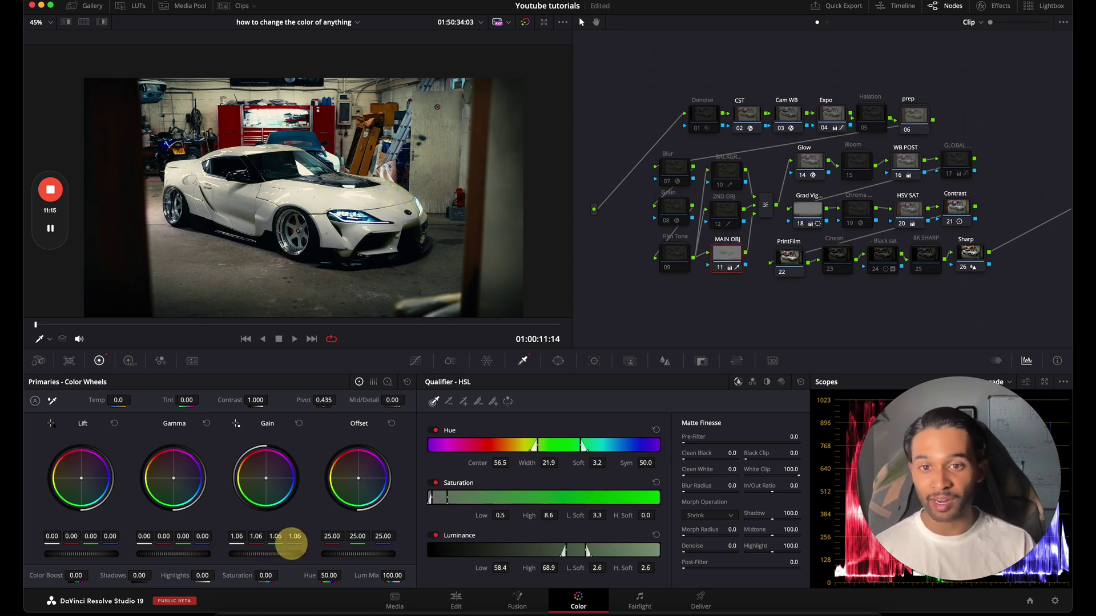
key(super+f)
key(space)
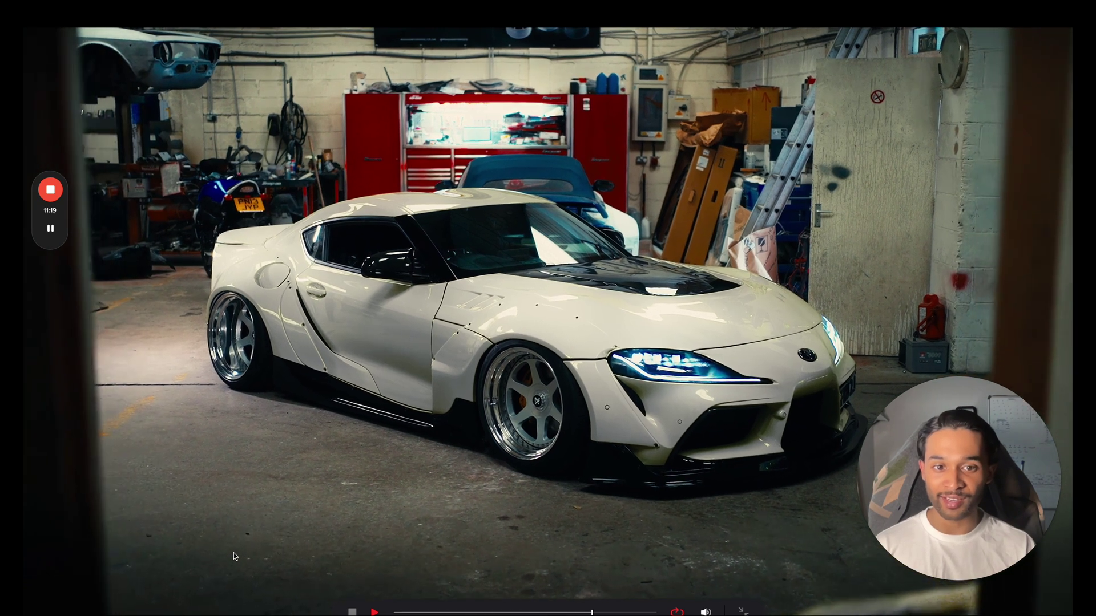
key(super+f)
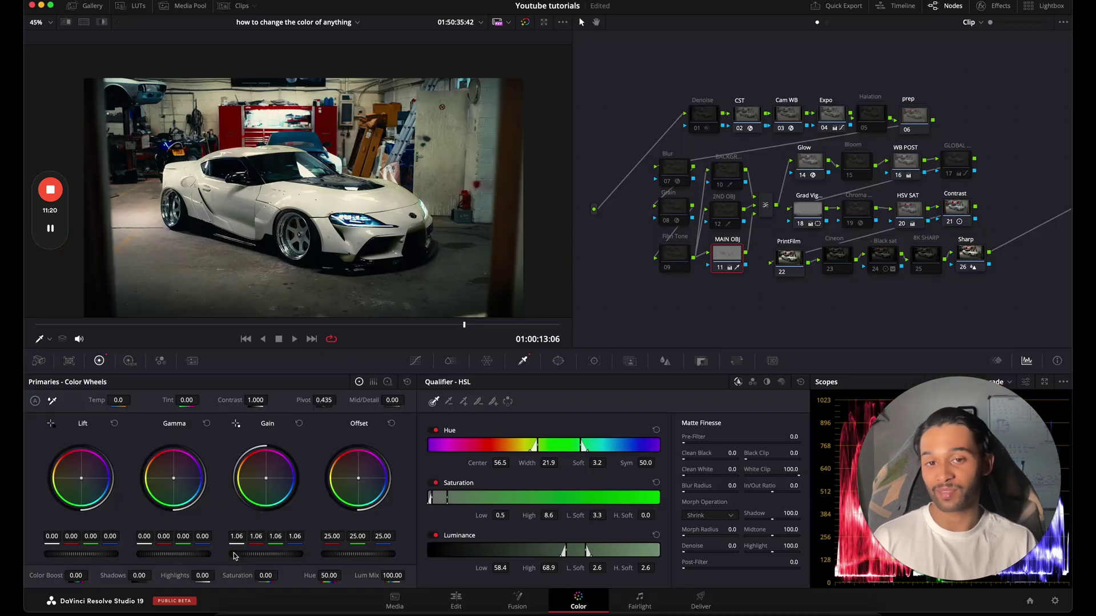
Reset the car's Gain, then lower it to about 0.71 to turn the car charcoal-black
click(298, 423)
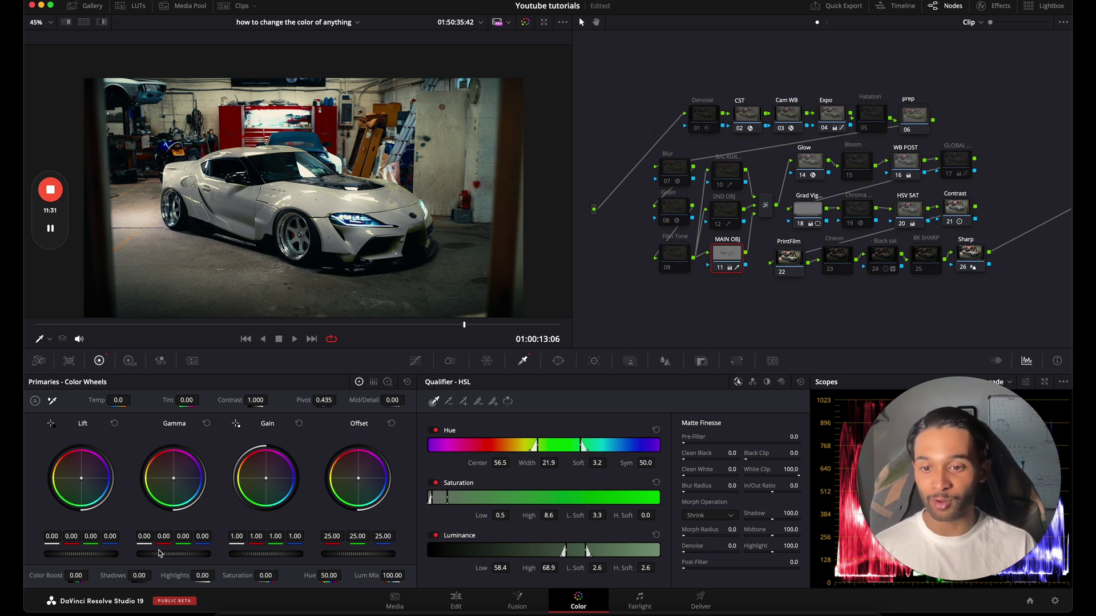
drag(271, 552, 140, 554)
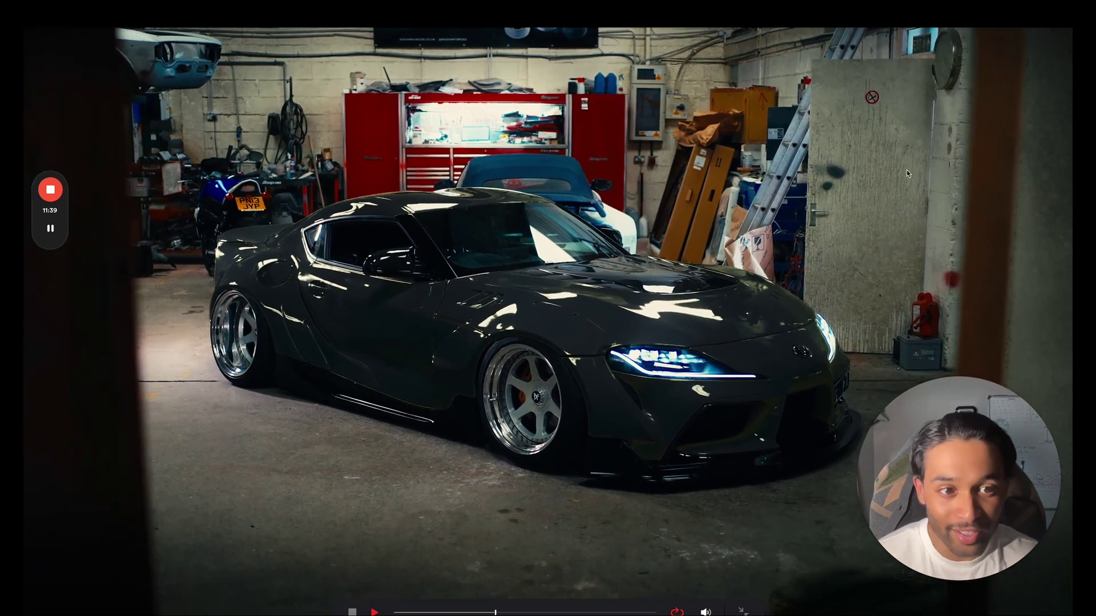
Draw a Magic Mask stroke on the car to isolate it and view the resulting matte
key(Escape)
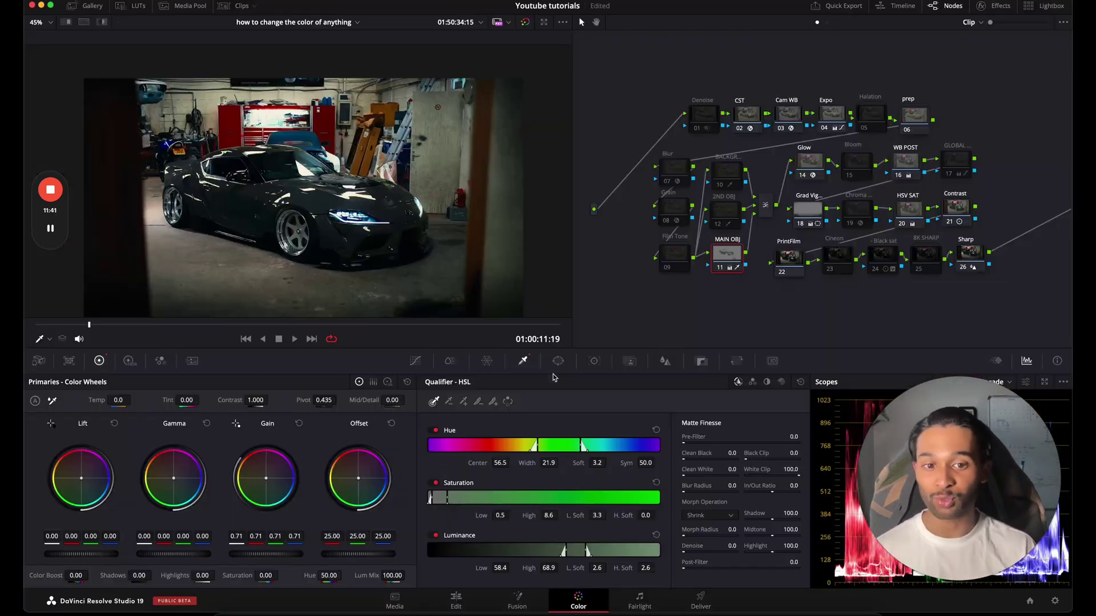
click(558, 361)
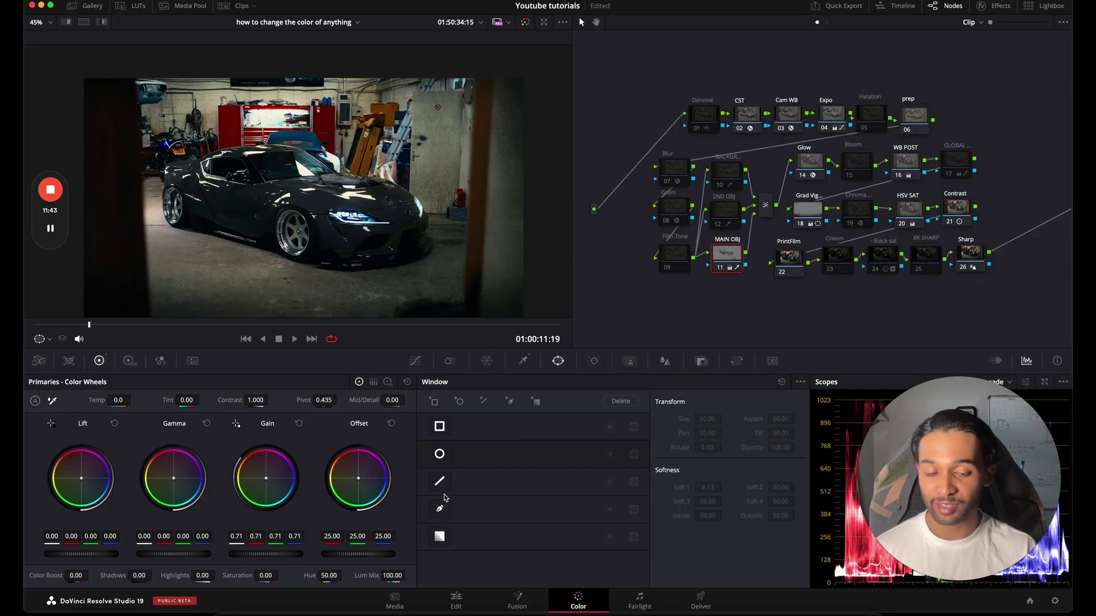
click(630, 361)
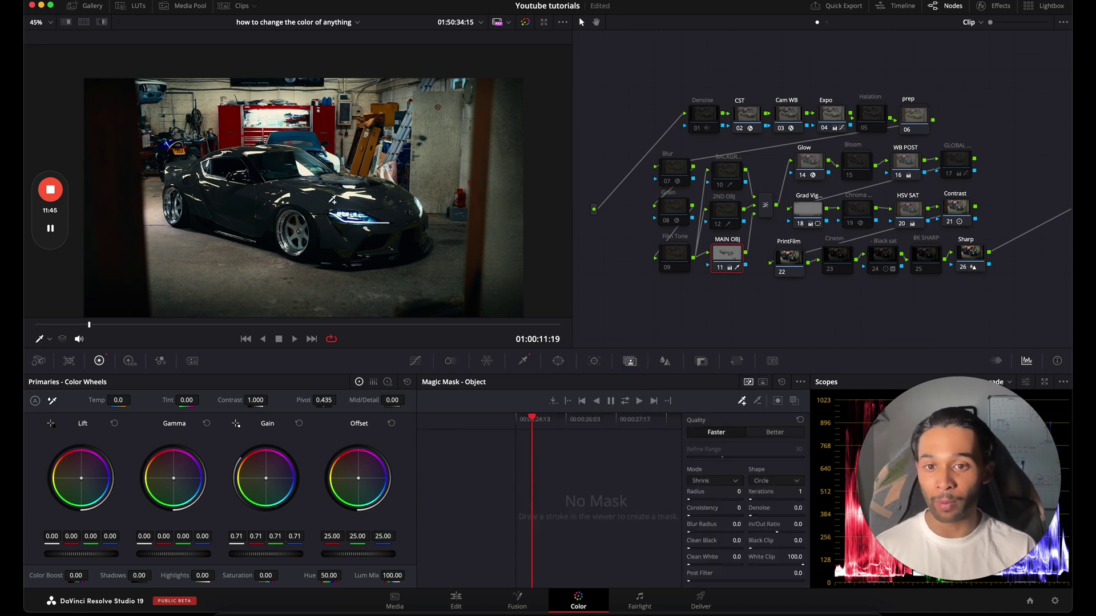
mouse_move(209, 190)
mouse_down()
mouse_move(314, 237)
mouse_move(392, 202)
mouse_move(273, 156)
mouse_move(216, 197)
mouse_up()
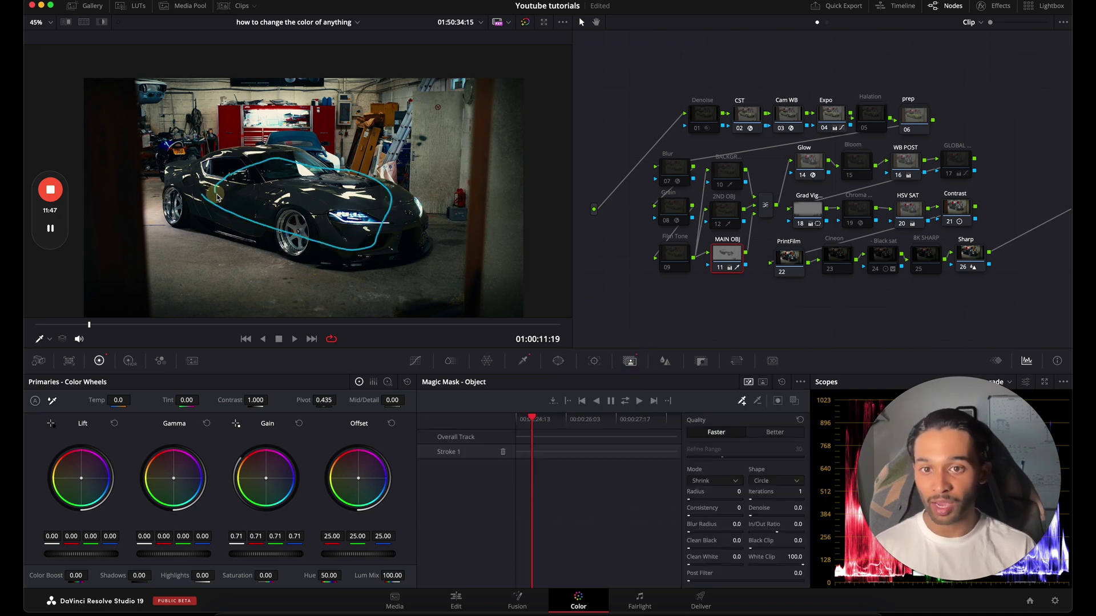
key(shift+h)
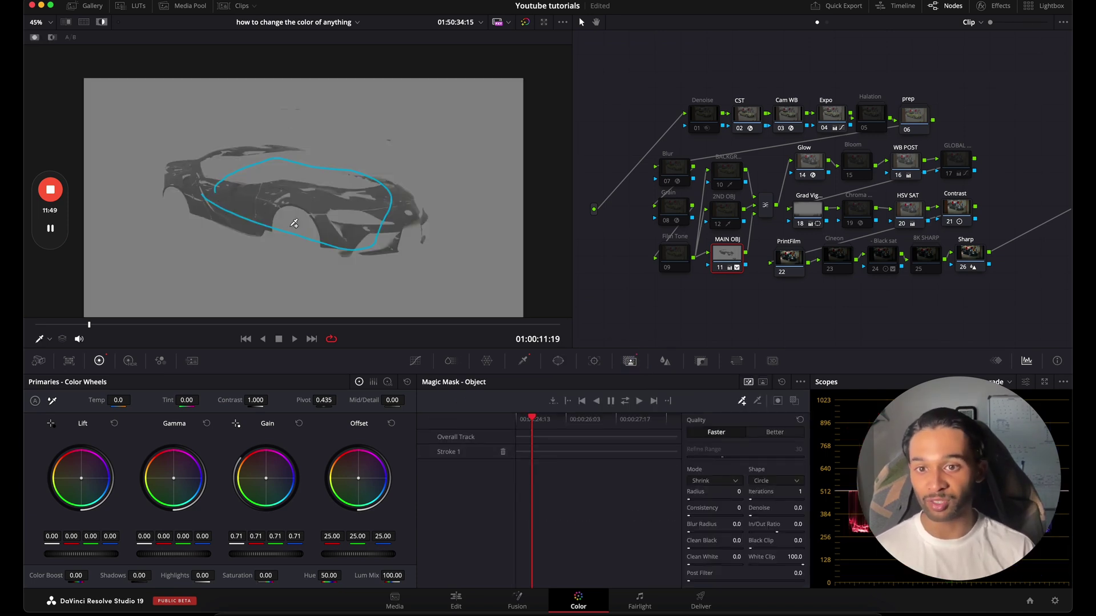
click(417, 361)
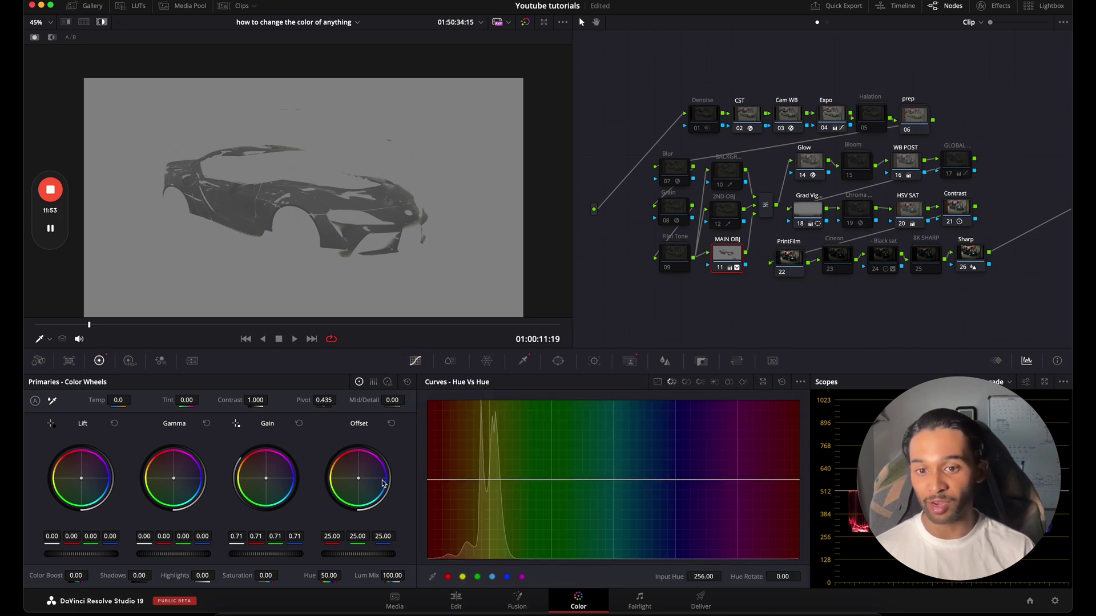
Test a brighter Gain full screen, undo it, then reset the car's Gain to 1.00
key(shift+h)
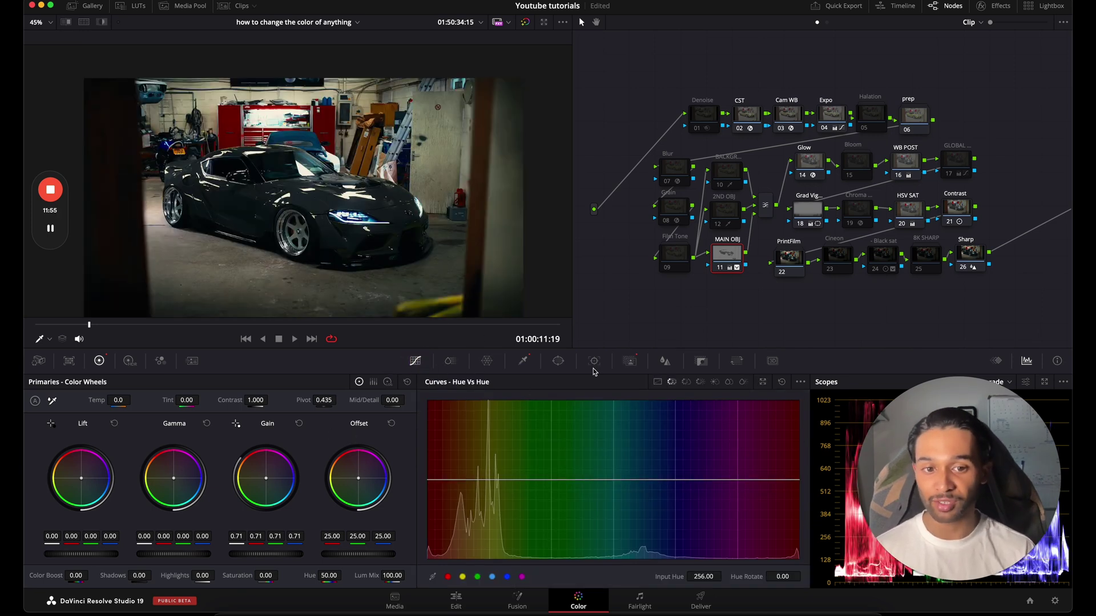
drag(254, 556, 622, 490)
key(super+f)
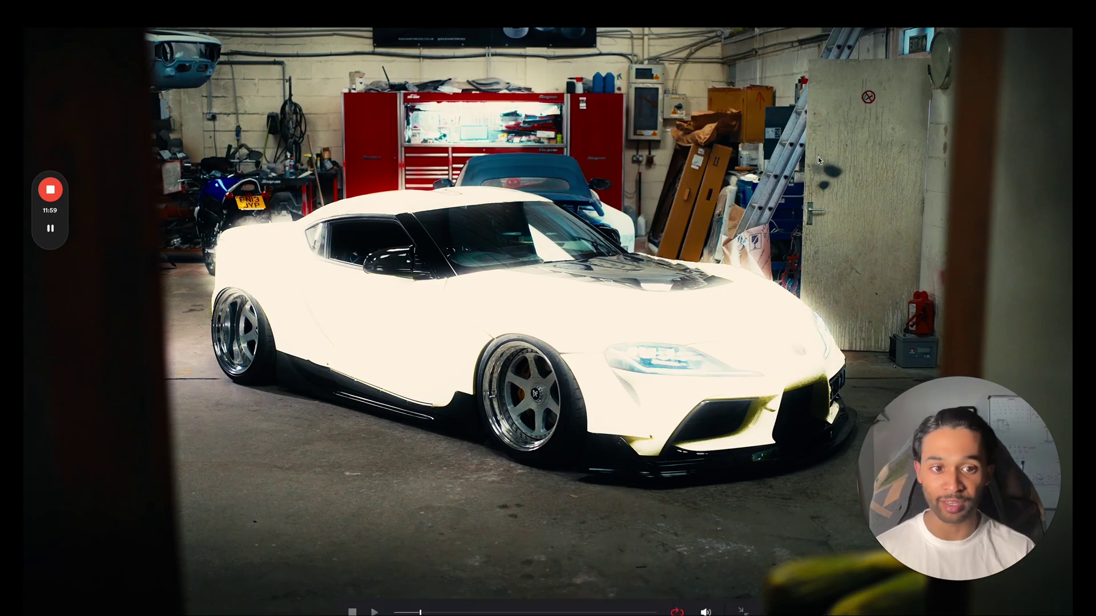
key(super+z)
key(super+f)
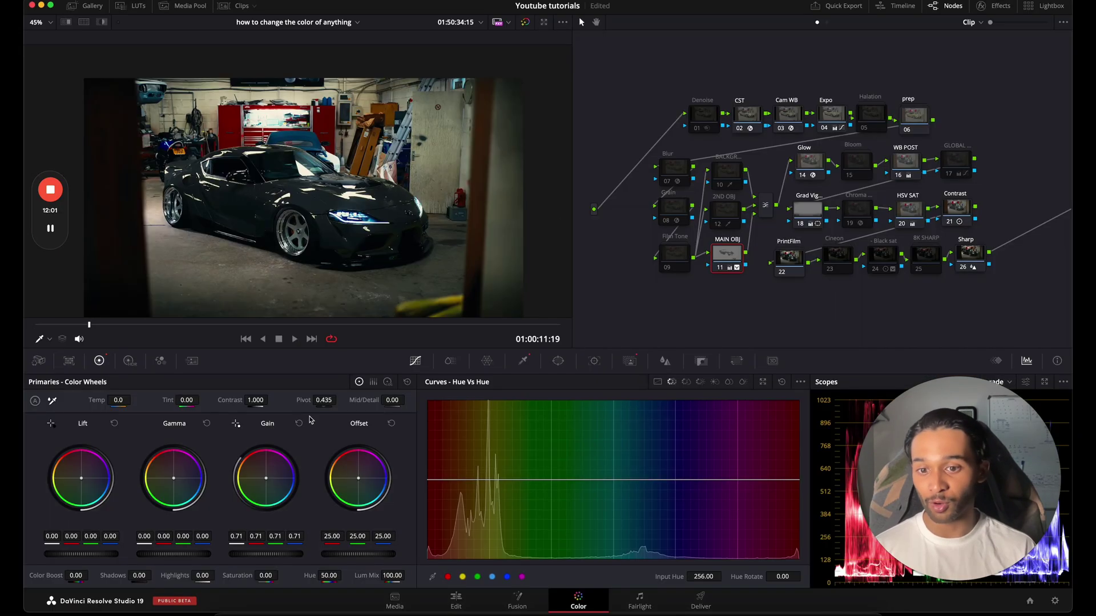
click(298, 424)
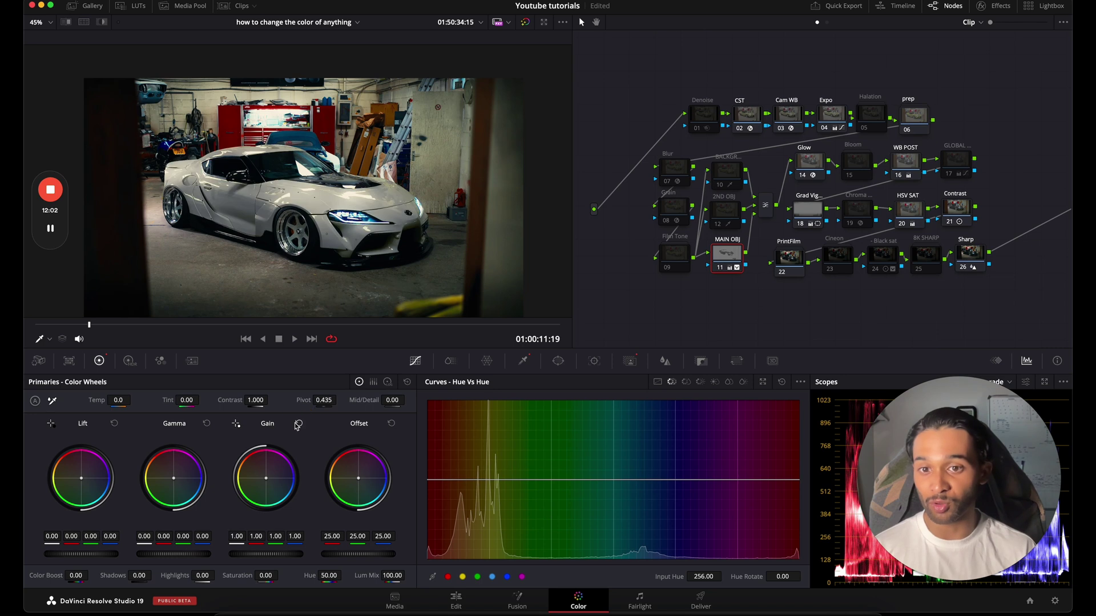
Reset the primaries and make the car chocolate-brown: Hue 62.4, Saturation 21.4, Gain 0.82
click(407, 382)
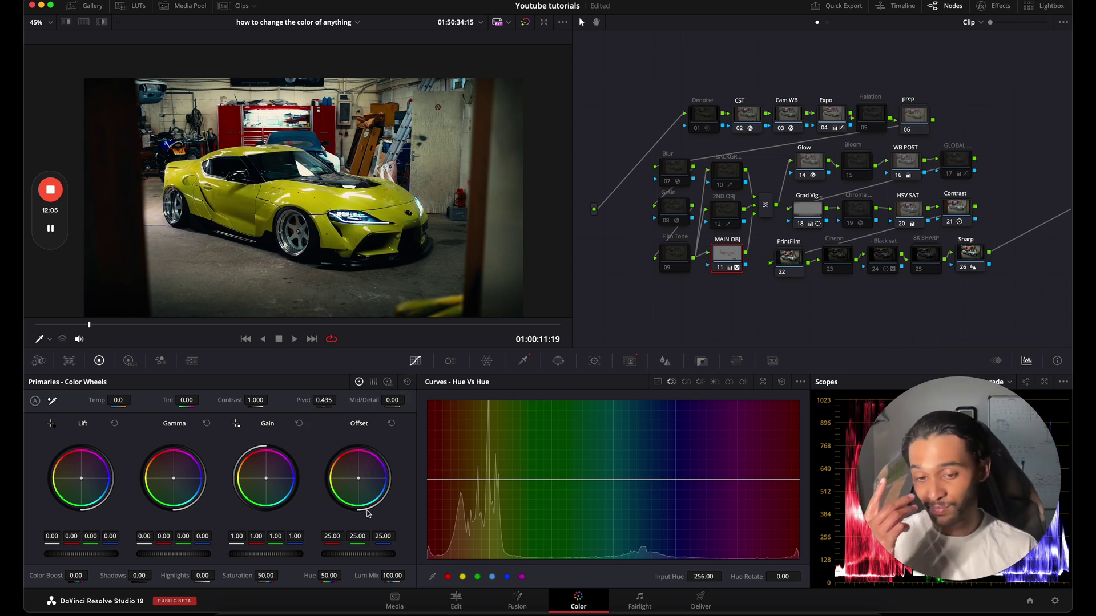
drag(329, 575, 363, 547)
drag(268, 583, 233, 576)
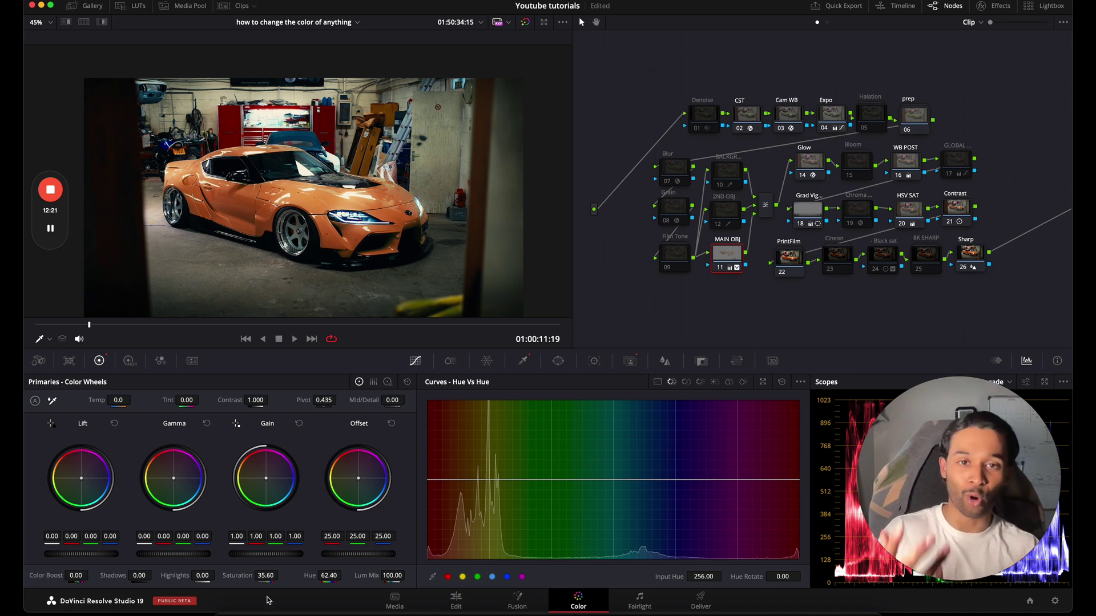
drag(278, 556, 176, 559)
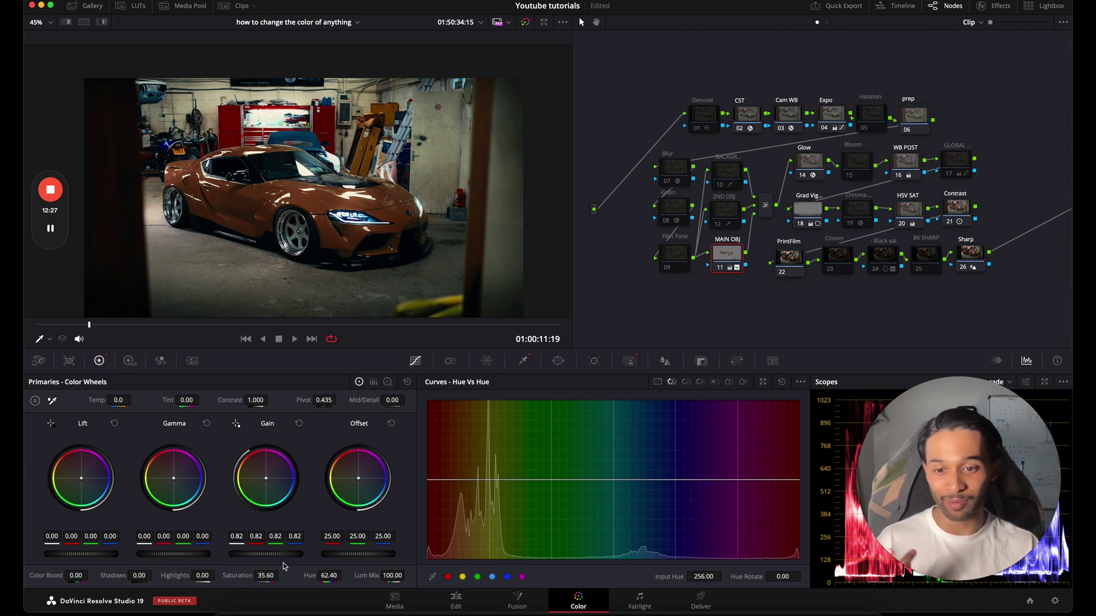
drag(264, 575, 208, 543)
key(super+f)
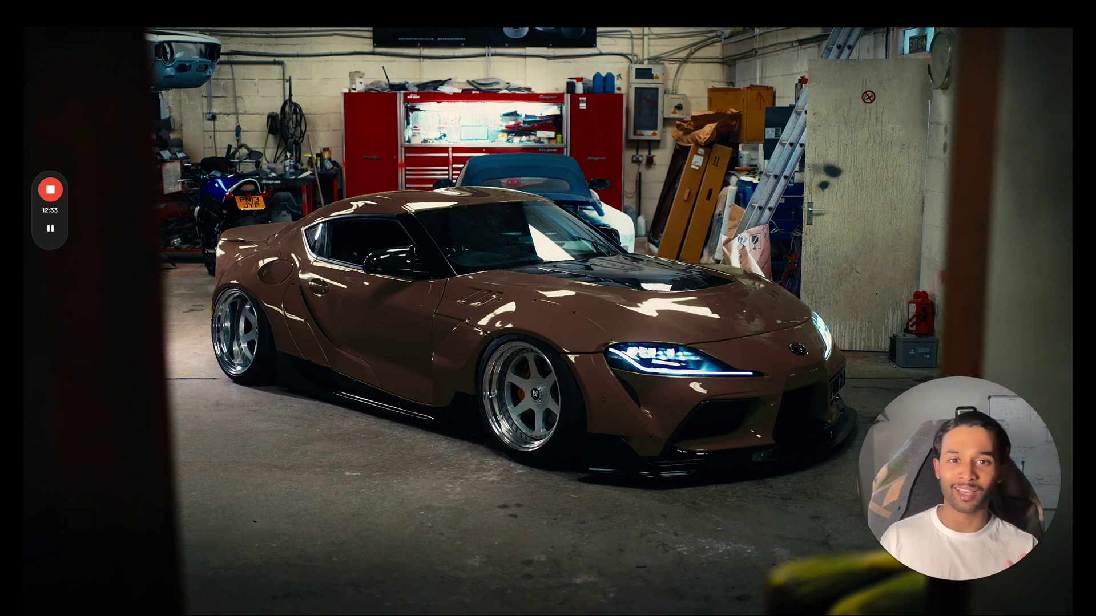